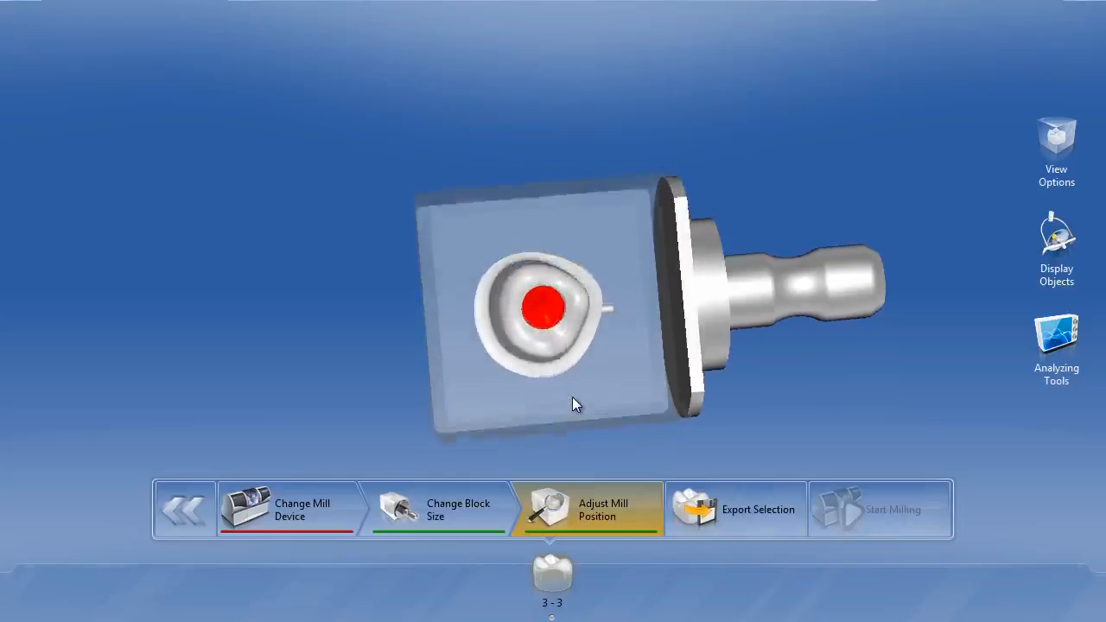
Step: Examine the abutment's position in the milling block from above and from the side
middle_drag(572, 397, 546, 331)
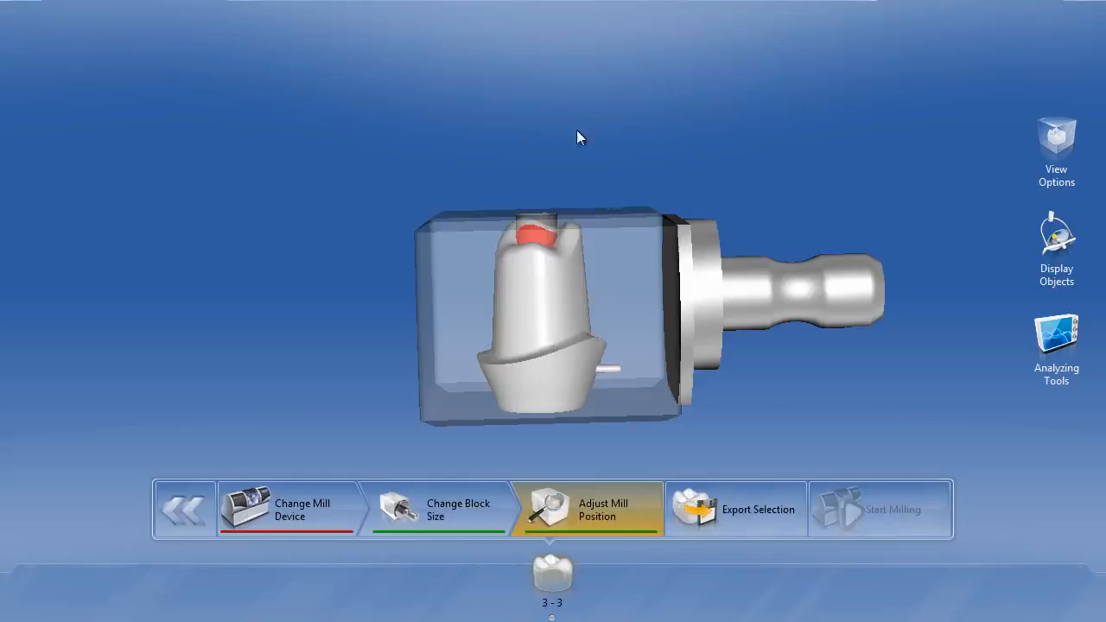
middle_drag(578, 132, 573, 233)
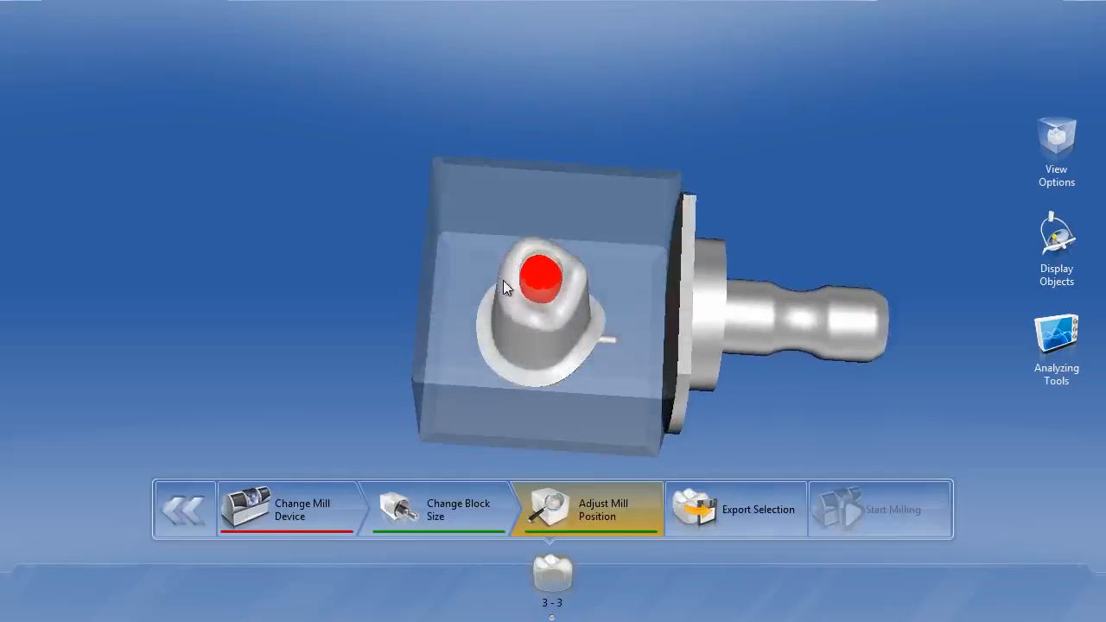
middle_drag(503, 280, 549, 309)
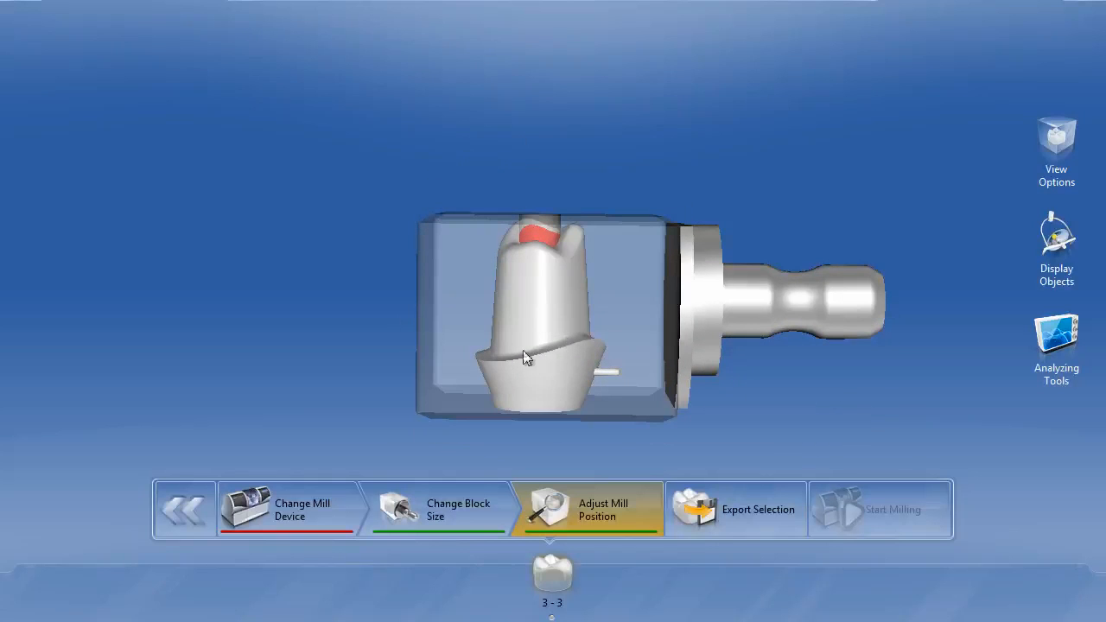
middle_drag(564, 268, 580, 306)
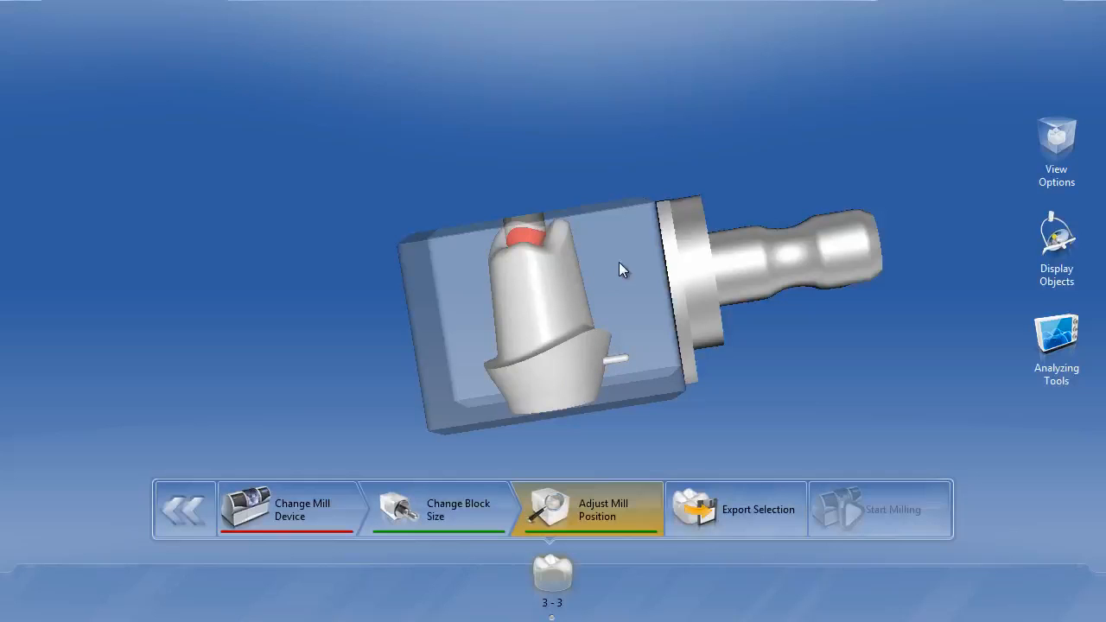
drag(668, 249, 640, 289)
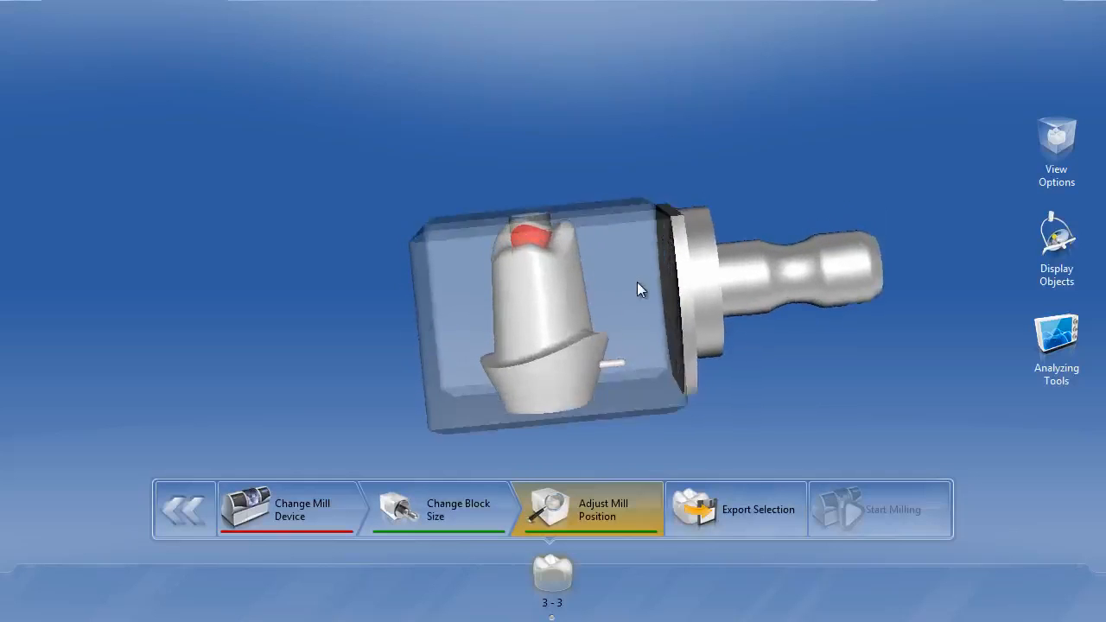
Step: Switch the milling preview from the abutment to the crown and inspect the crown's position in its block
click(557, 617)
click(558, 542)
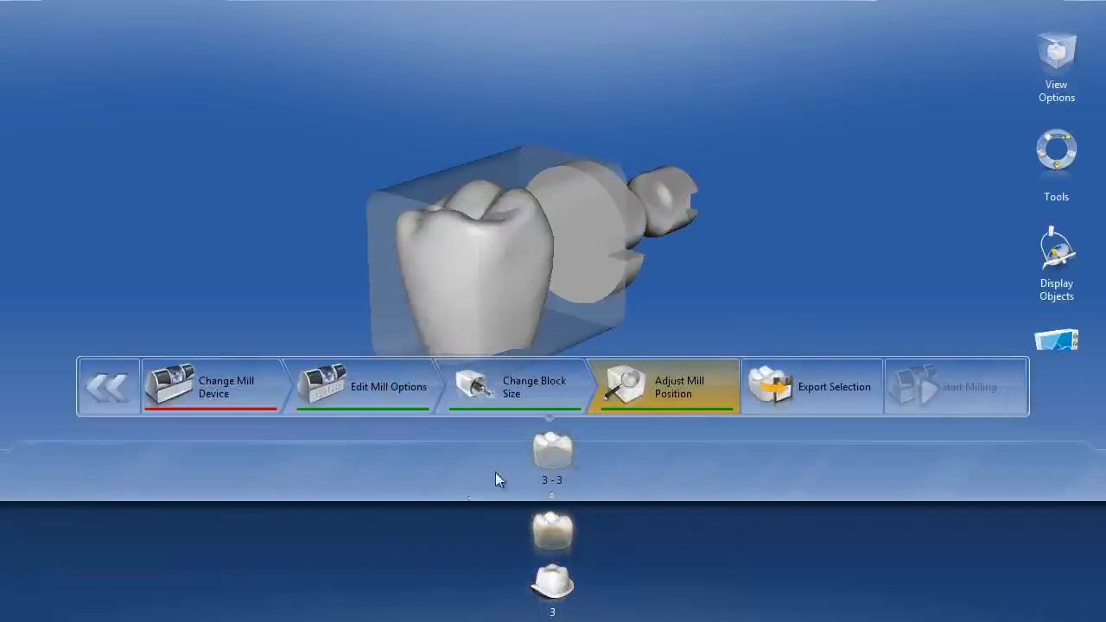
drag(598, 269, 573, 243)
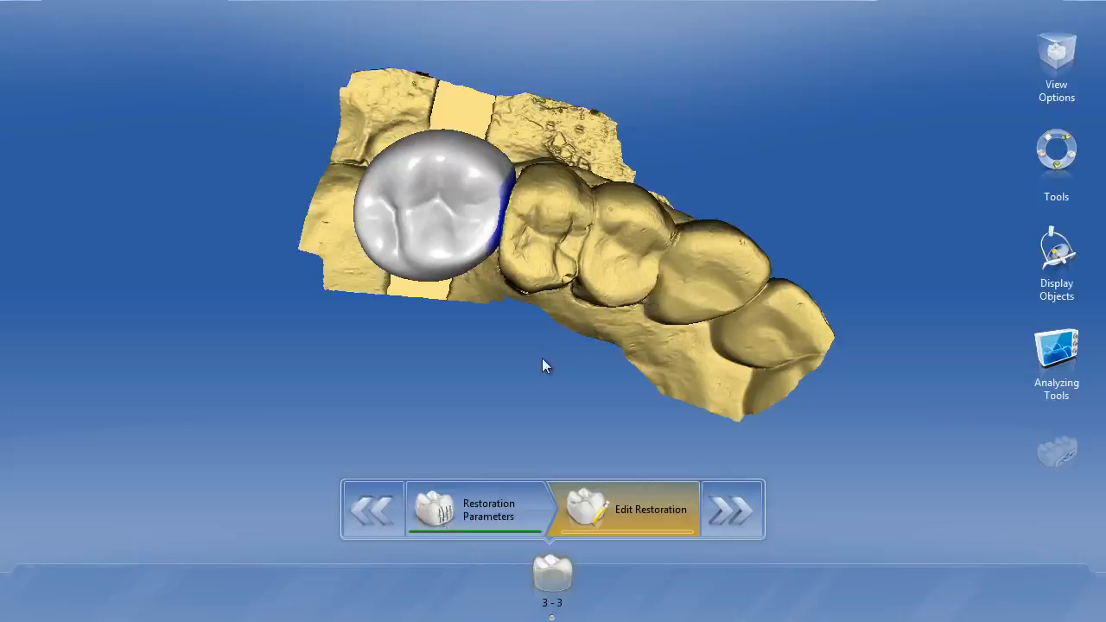
Step: Inspect the crown and the abutment on the jaw model in the design view, checking the abutment's fit inside the crown
drag(538, 345, 553, 264)
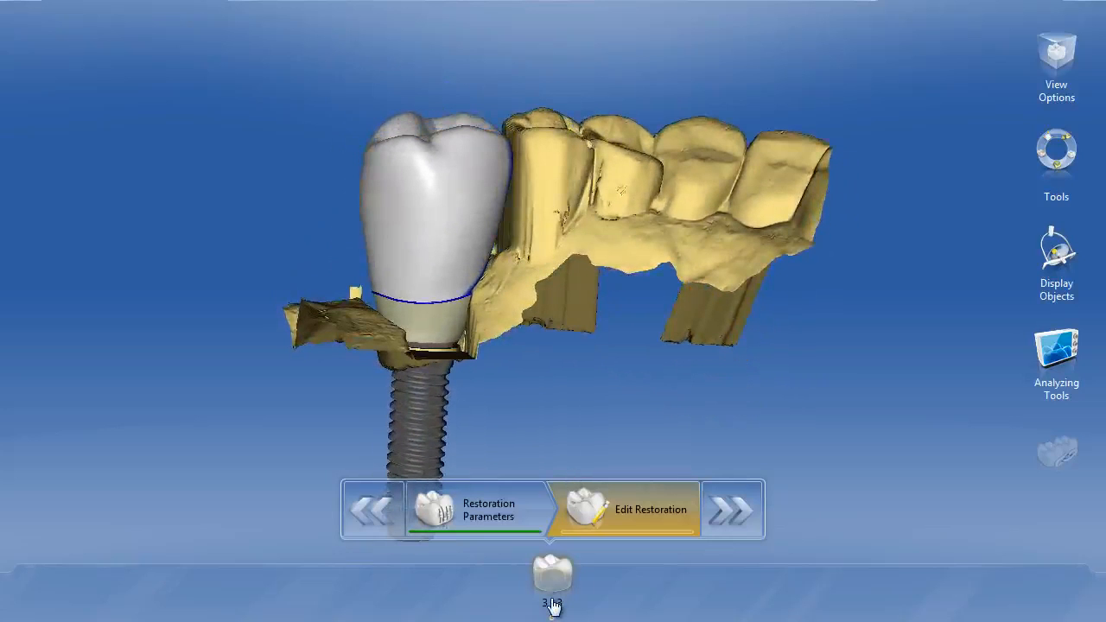
mouse_move(553, 609)
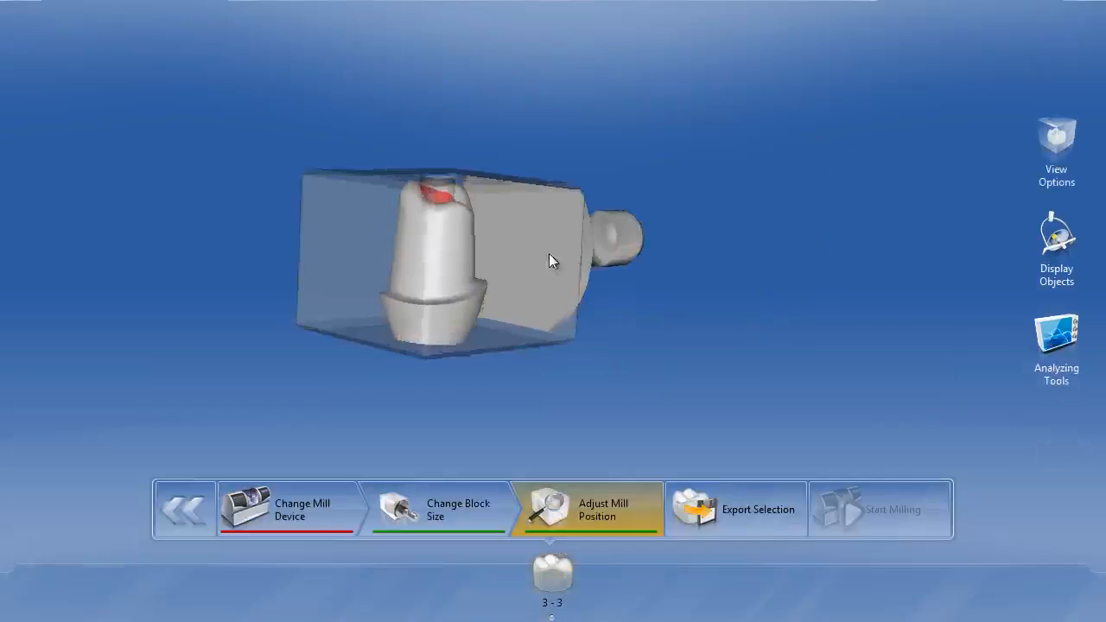
drag(553, 261, 540, 276)
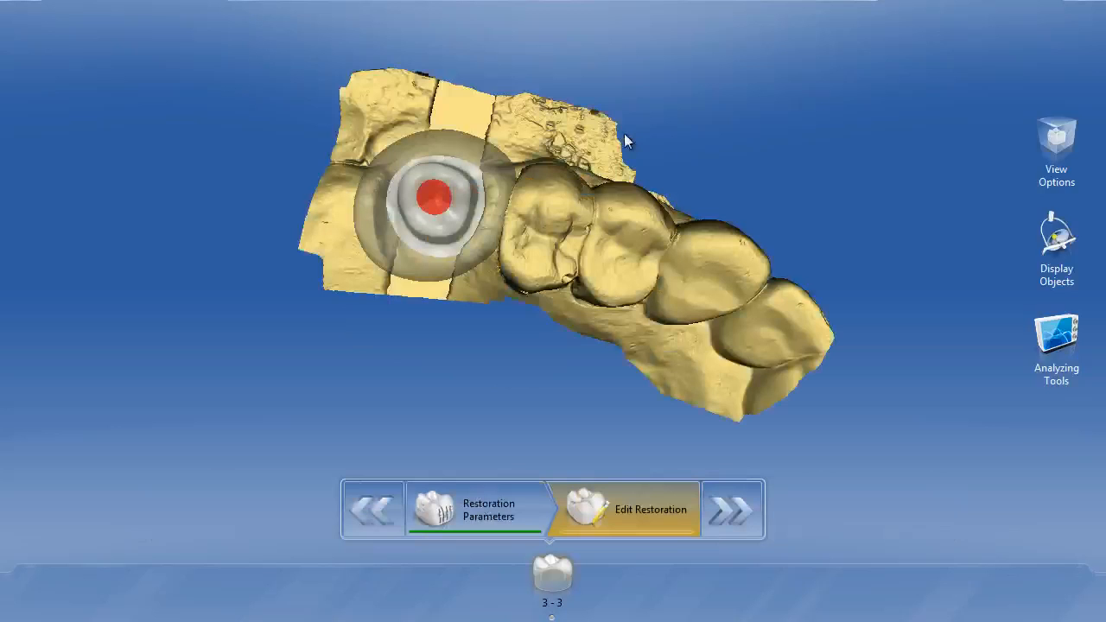
drag(585, 344, 516, 291)
drag(424, 350, 520, 305)
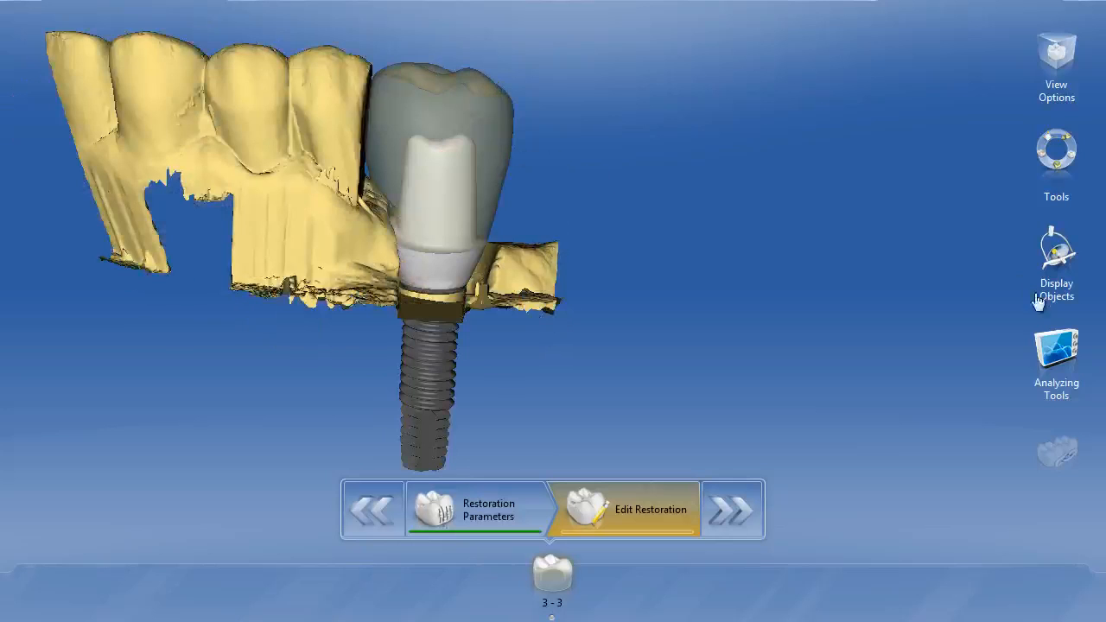
Step: Show the upper gingiva and examine how the abutment's shoulder and base sit relative to the gum
click(1056, 255)
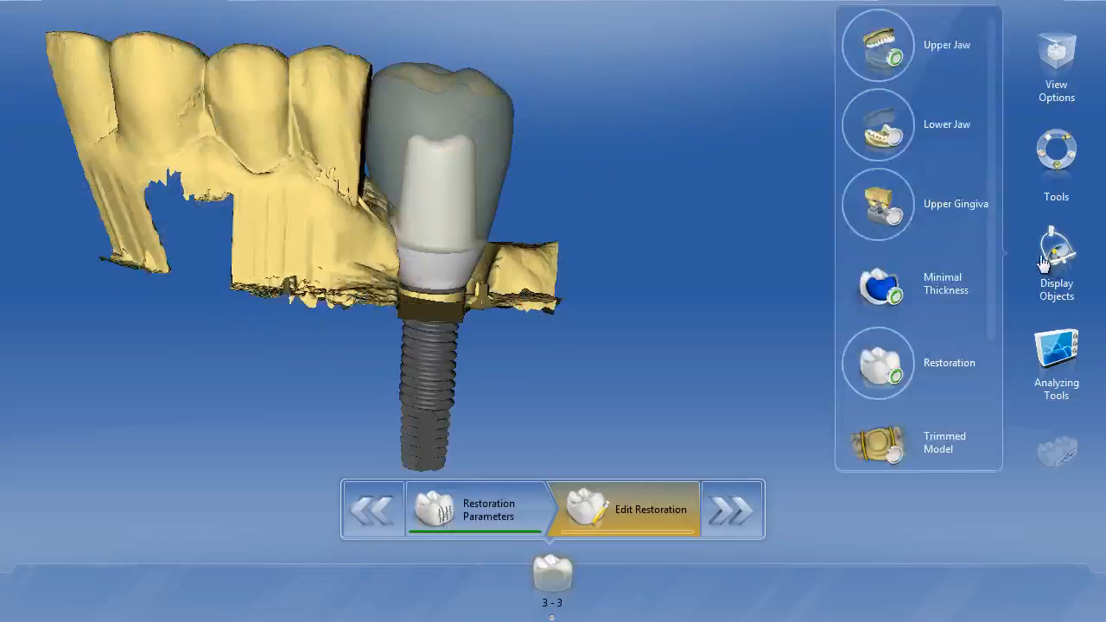
click(896, 223)
drag(593, 116, 535, 114)
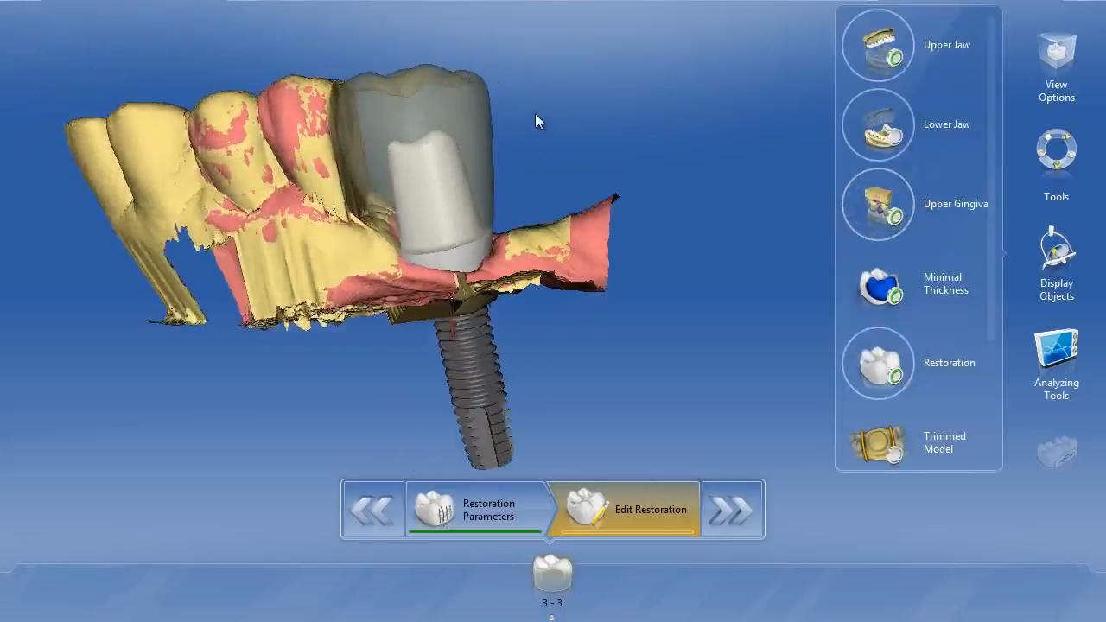
scroll(536, 127, up, 5)
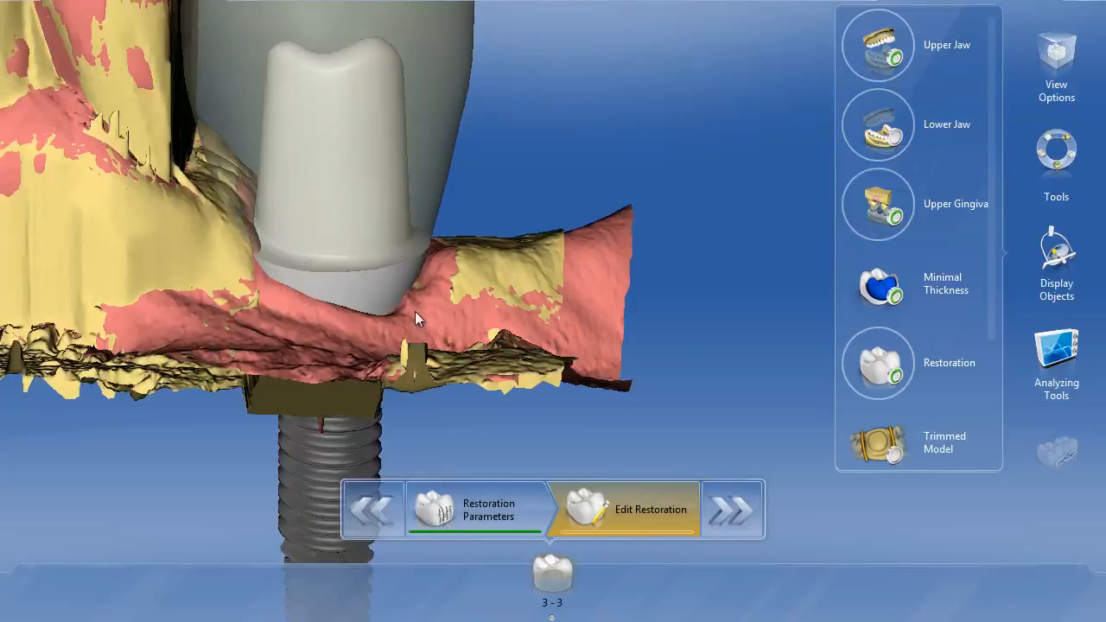
drag(417, 306, 632, 213)
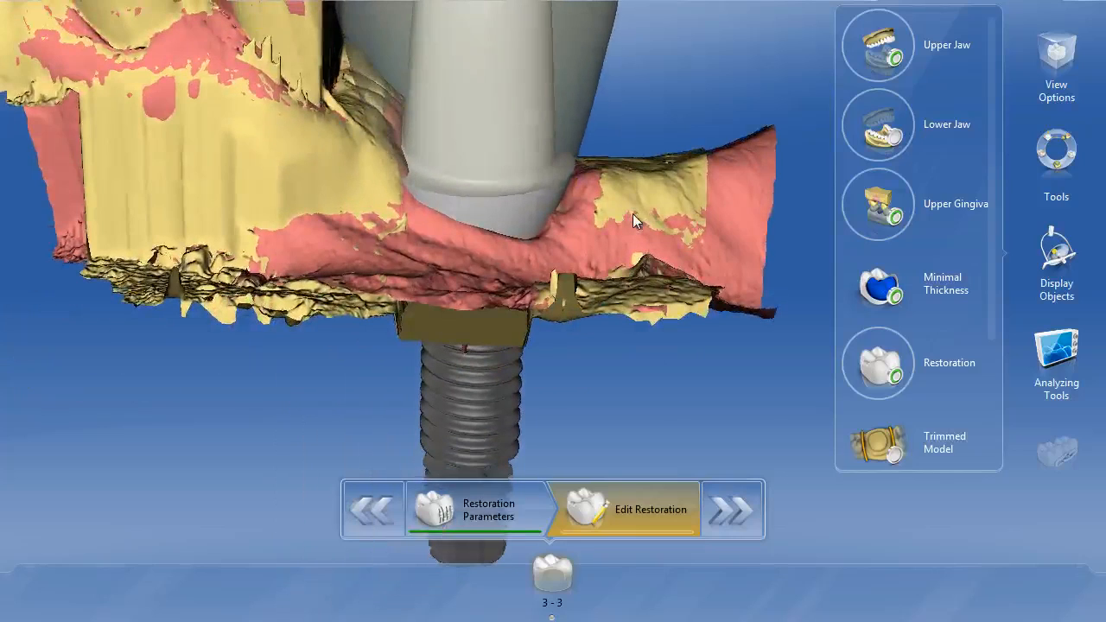
drag(617, 148, 477, 188)
right_drag(478, 189, 610, 170)
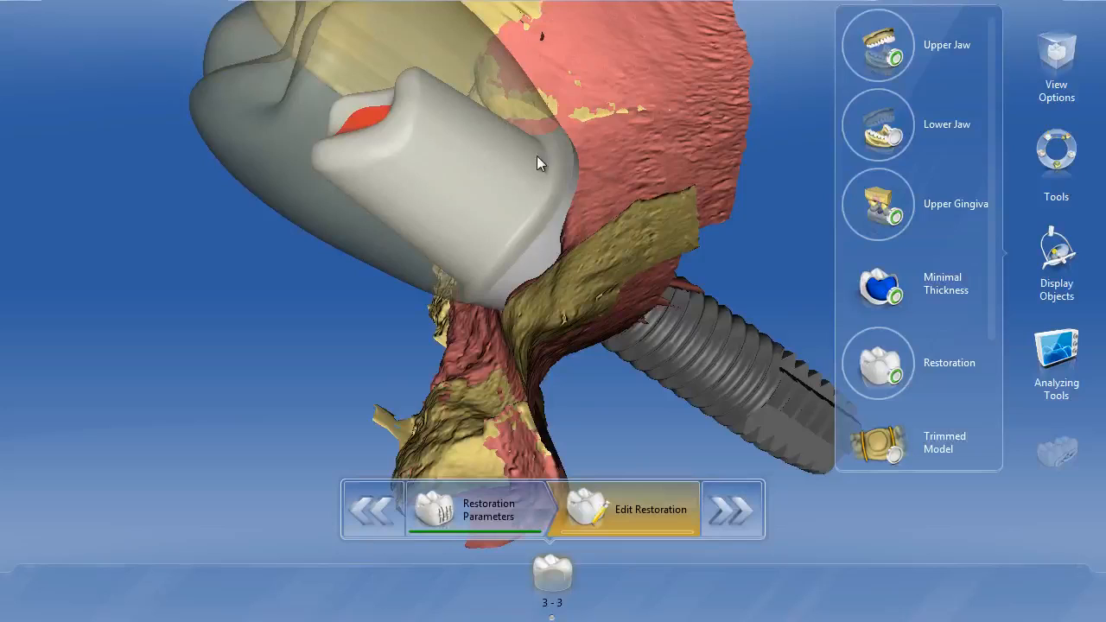
Step: Unsplit the crown and abutment and go back to the Click Scanbody Head step
right_click(490, 212)
click(436, 125)
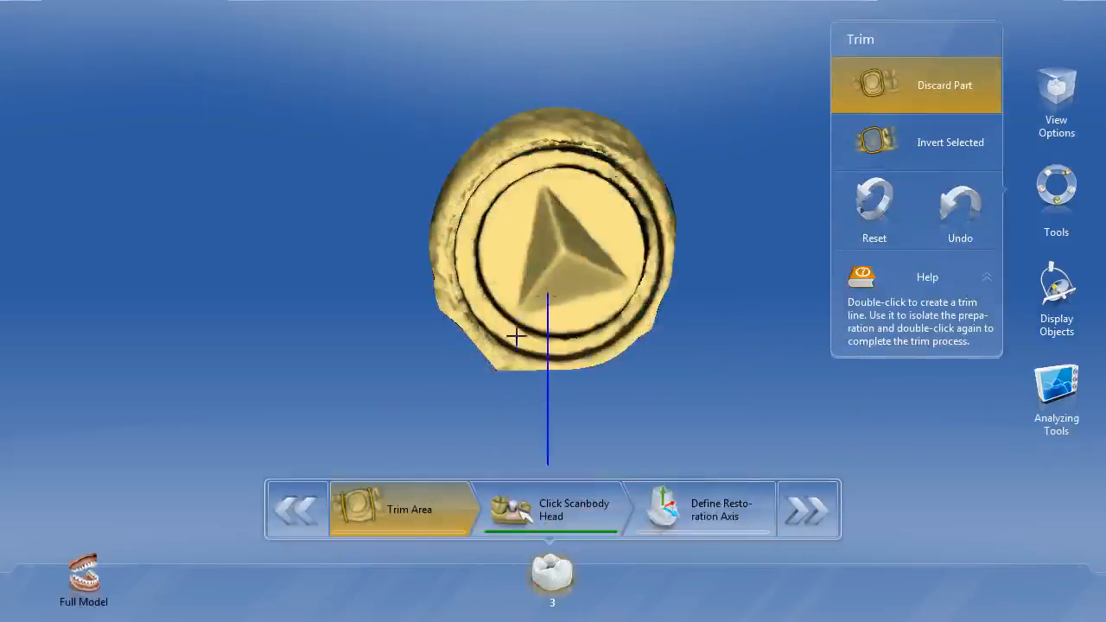
click(563, 512)
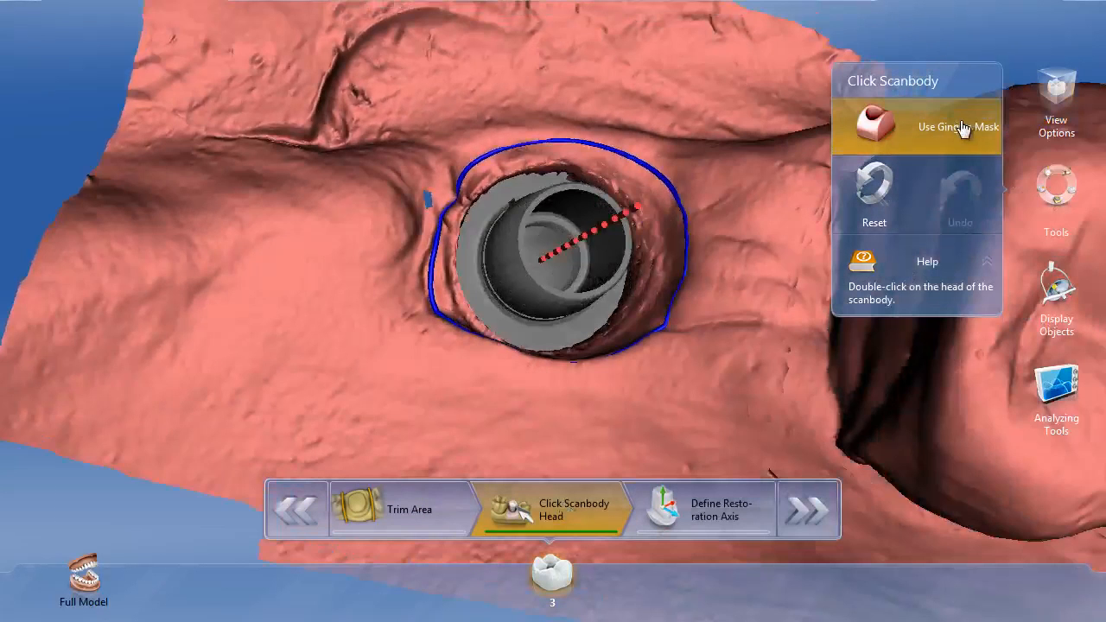
Step: Examine the gingiva mask and the emergence opening around the implant's titanium base
drag(658, 331, 701, 327)
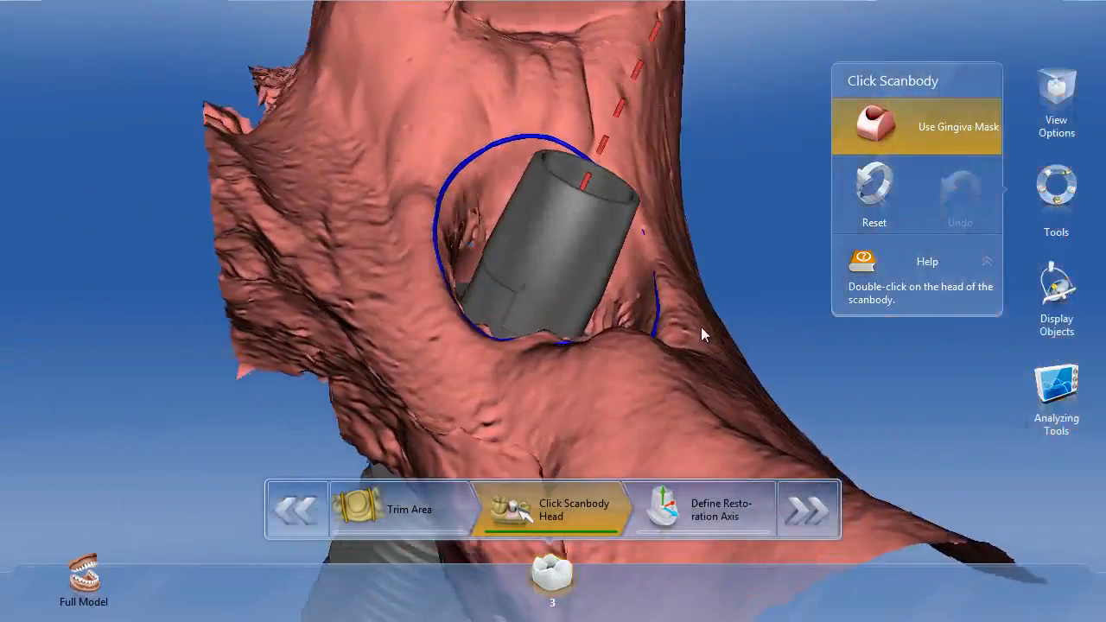
drag(494, 306, 614, 292)
drag(521, 273, 507, 300)
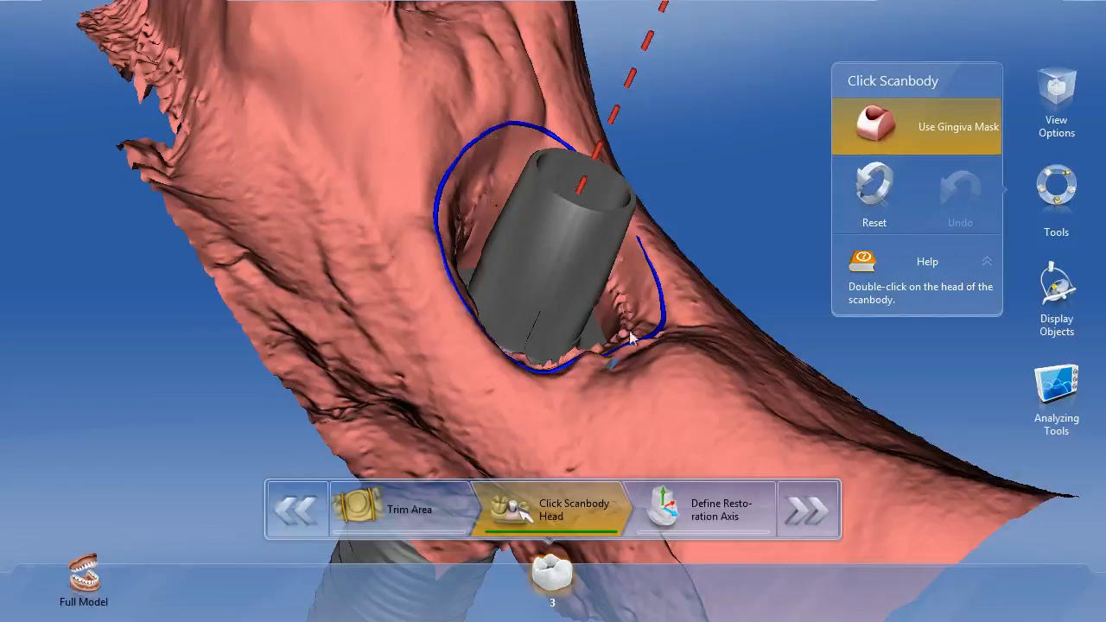
drag(630, 337, 662, 100)
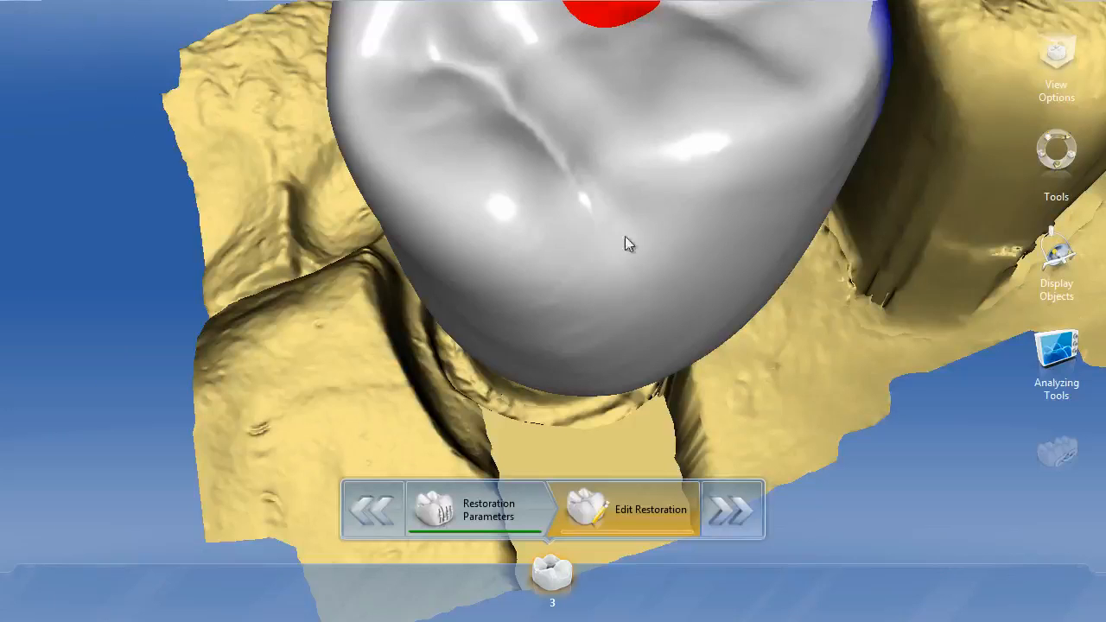
Step: Split the full restoration into crown and abutment at its existing split line, and unsplit it again
drag(625, 236, 735, 323)
right_click(766, 288)
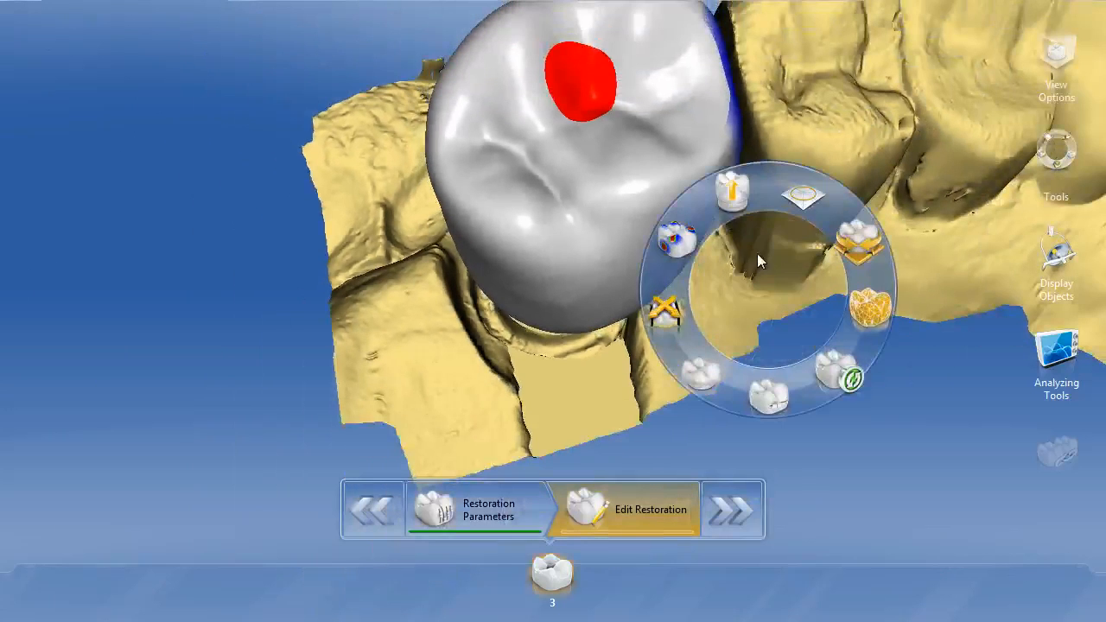
click(734, 193)
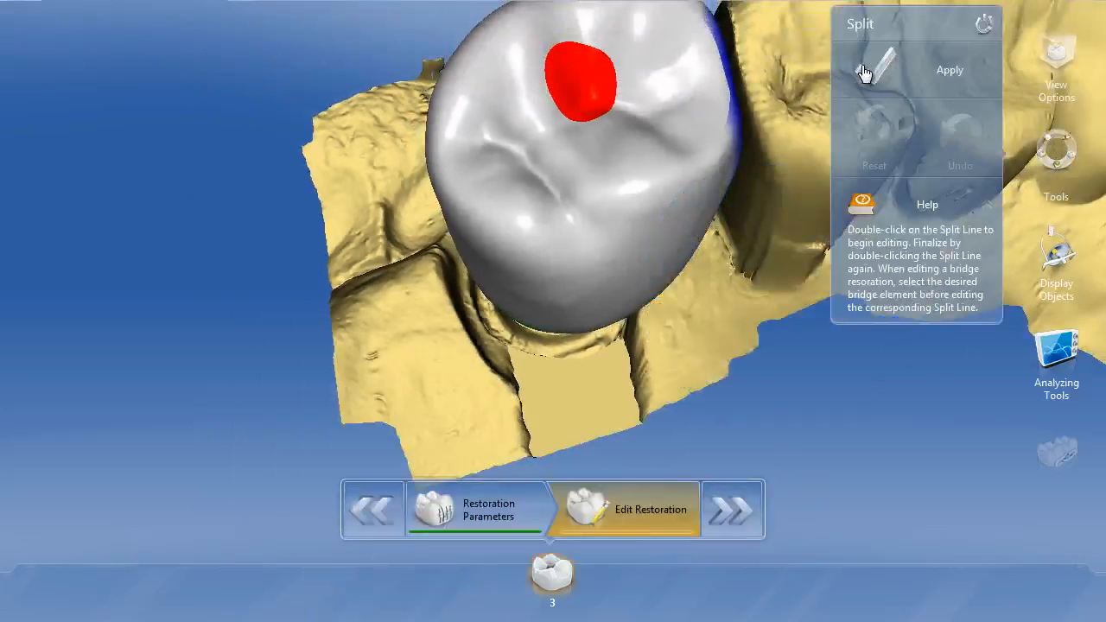
click(864, 72)
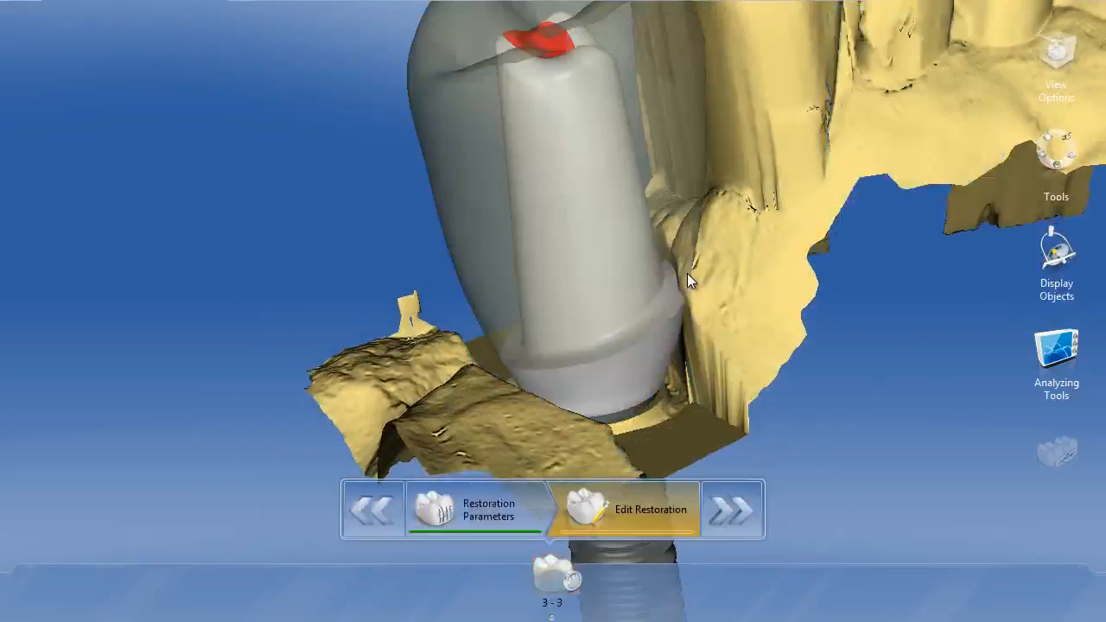
right_click(618, 192)
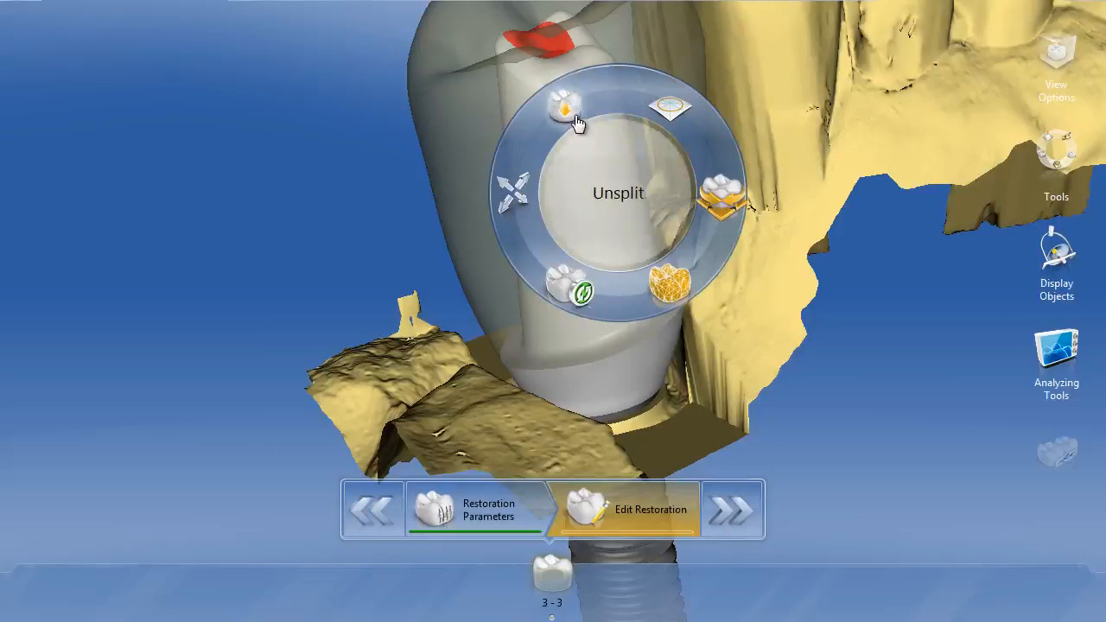
click(577, 115)
Step: Start the Split tool on the full restoration and show the upper gingiva to check the split line against the gum
right_click(728, 186)
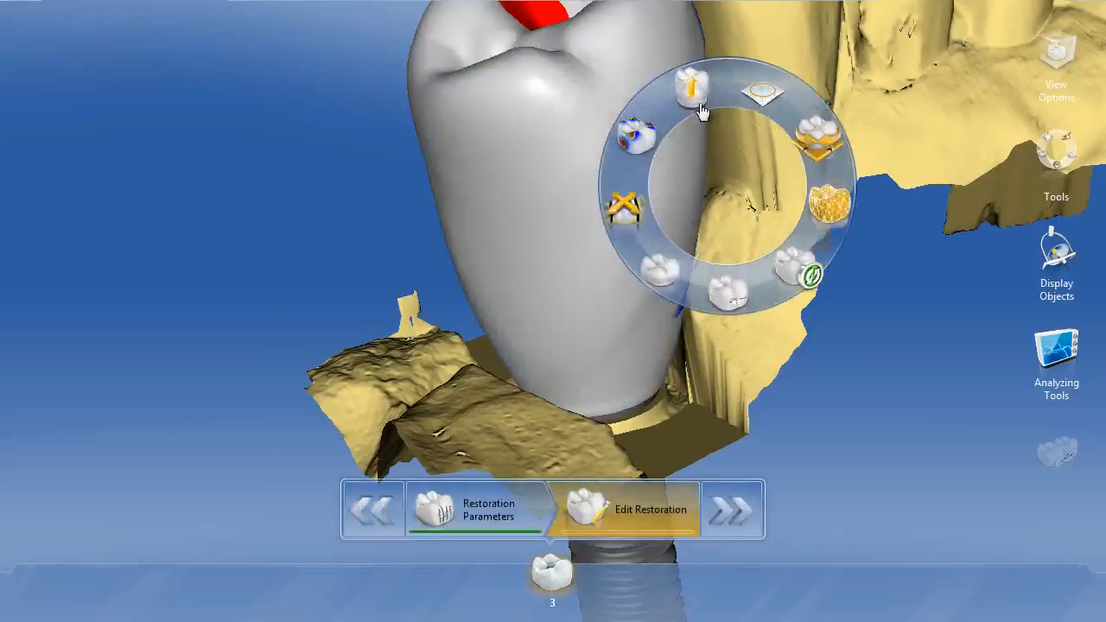
click(701, 108)
middle_drag(745, 247, 612, 353)
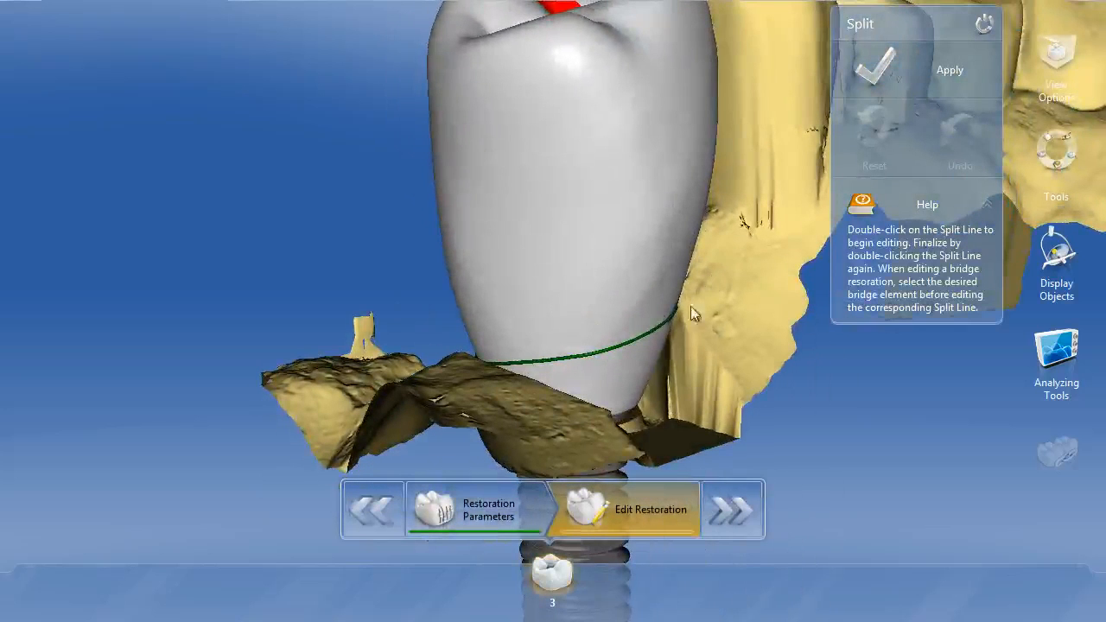
click(1055, 253)
click(923, 215)
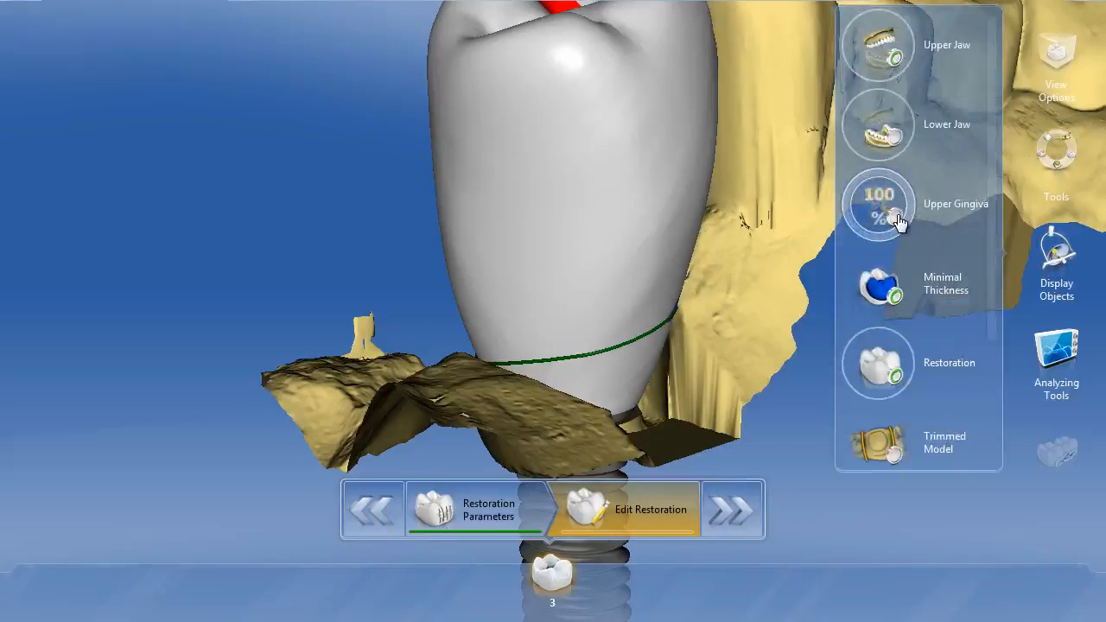
middle_drag(758, 288, 647, 375)
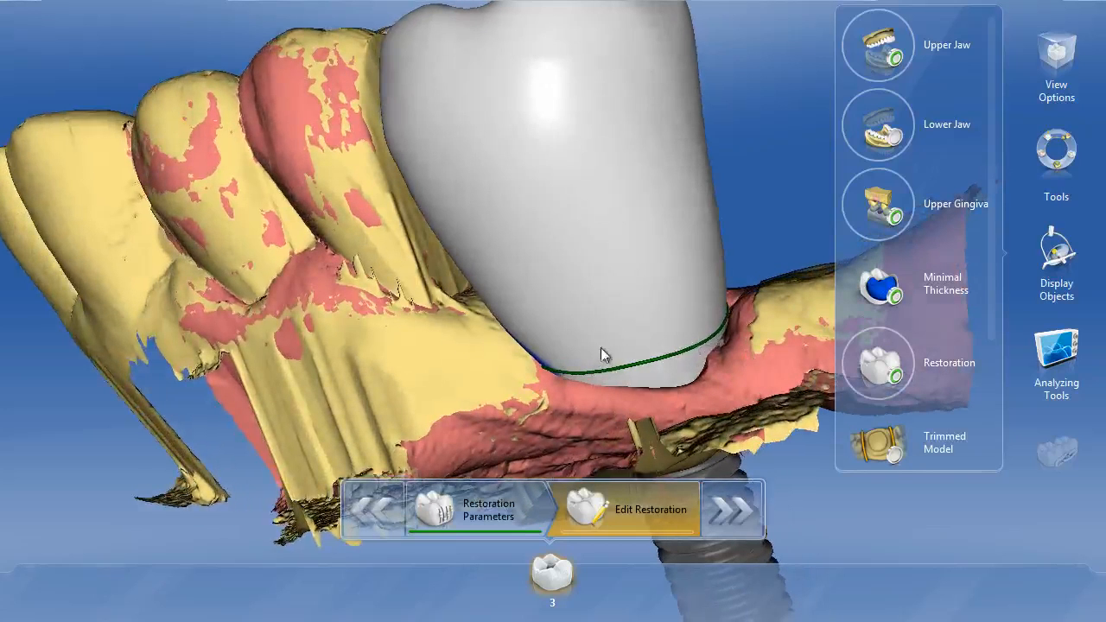
Step: Apply the split to the restoration at the current split line
click(1047, 155)
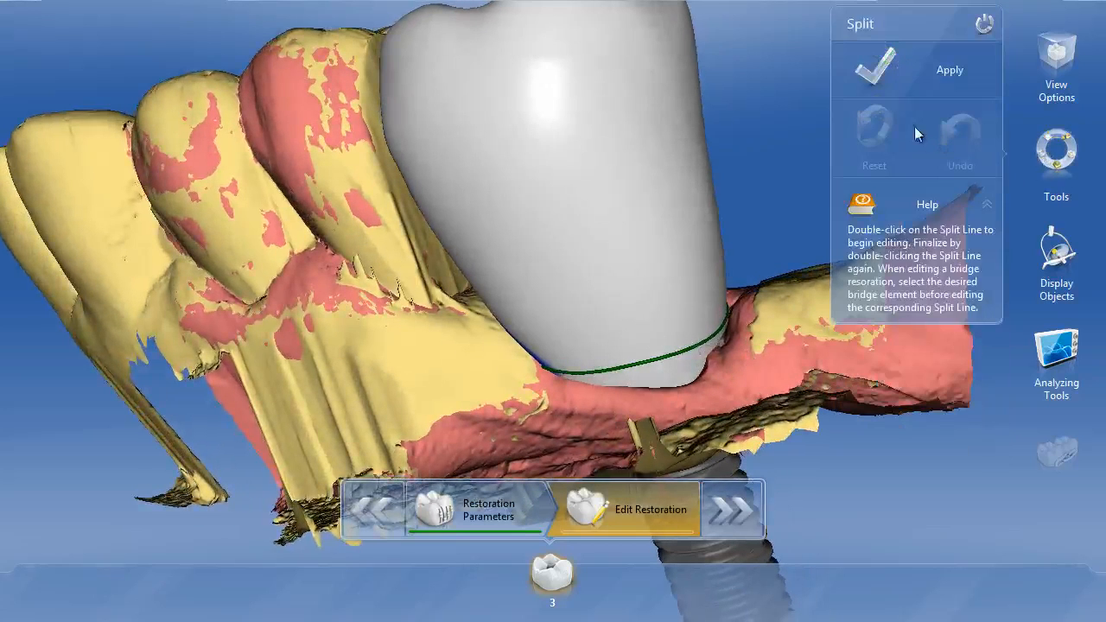
click(878, 71)
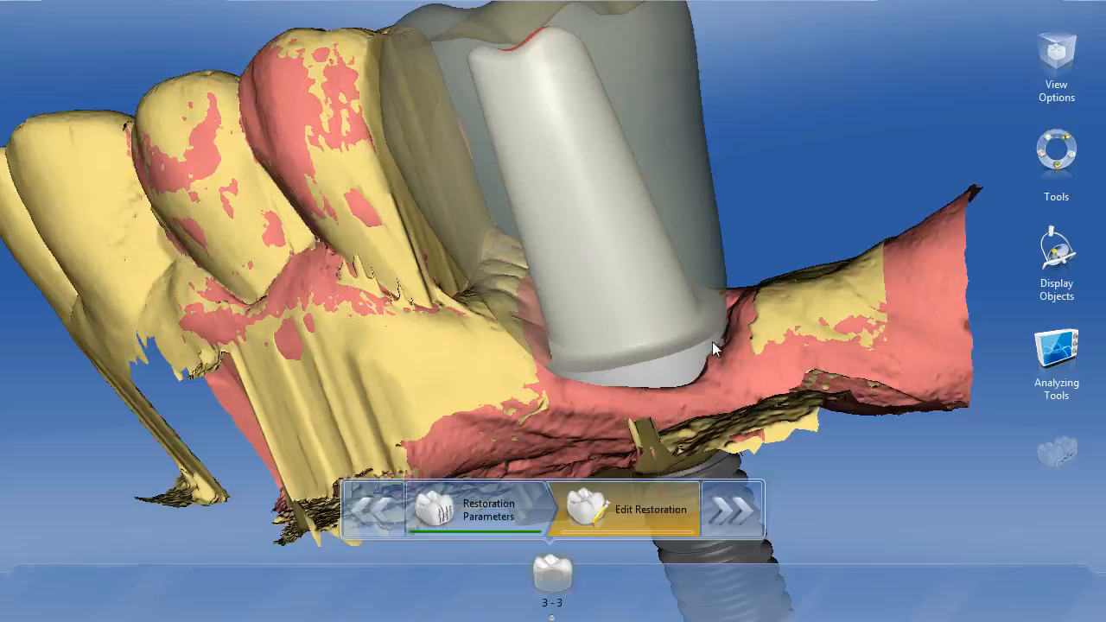
Step: Review the abutment's restoration parameters, such as shoulder width and telescope angle, and return to editing the restoration
click(500, 517)
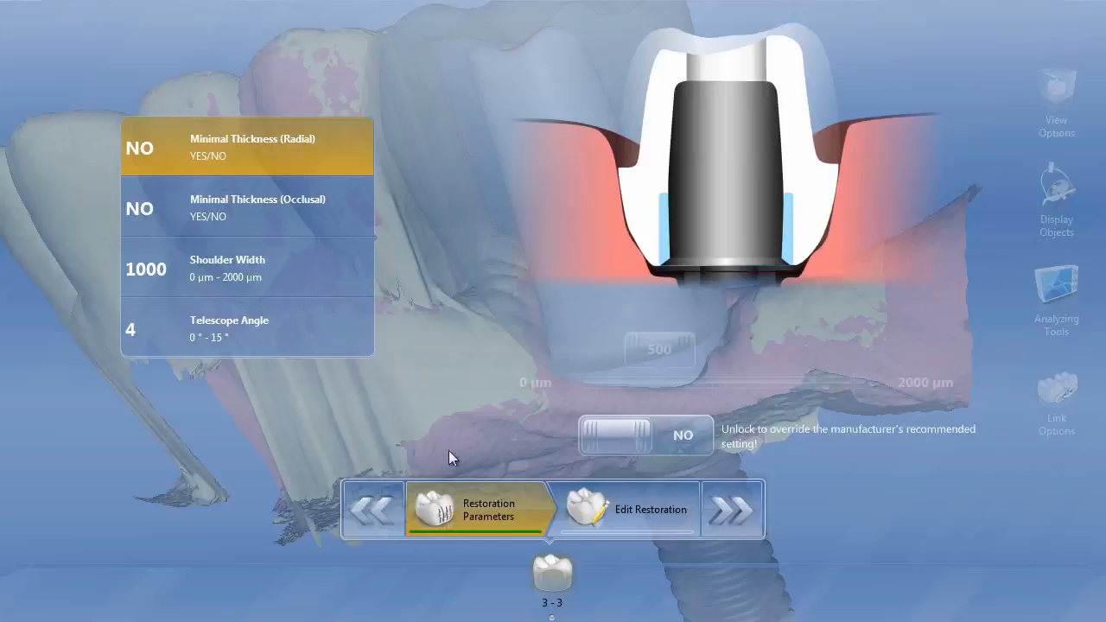
click(631, 511)
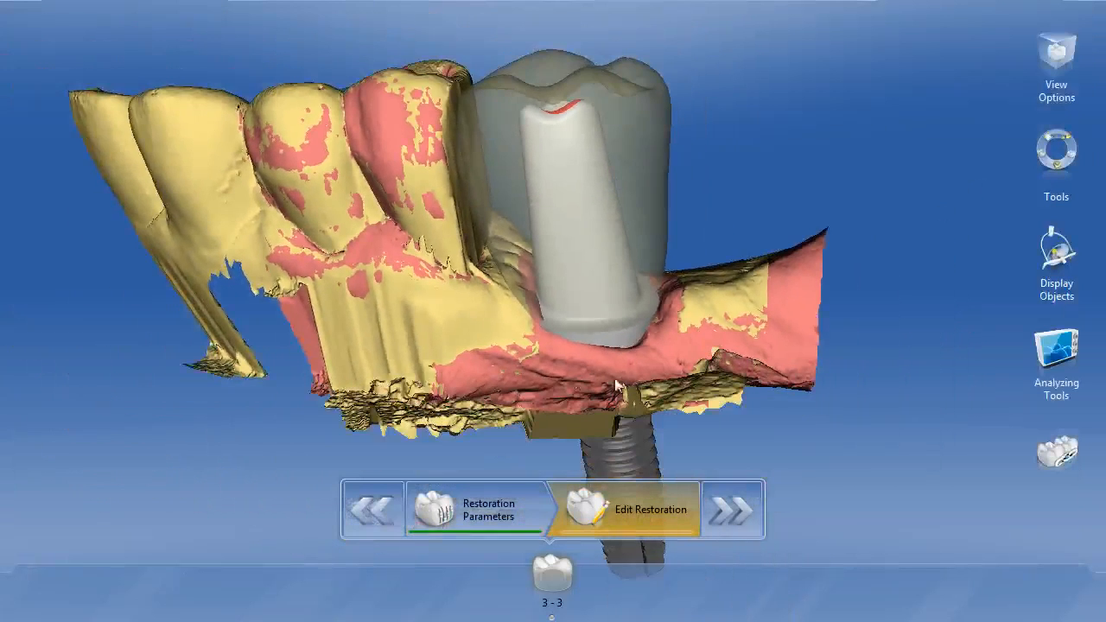
Step: Shorten the whole abutment inside the crown with the Scale tool, using the Occlusal and Scale Whole options
right_click(647, 252)
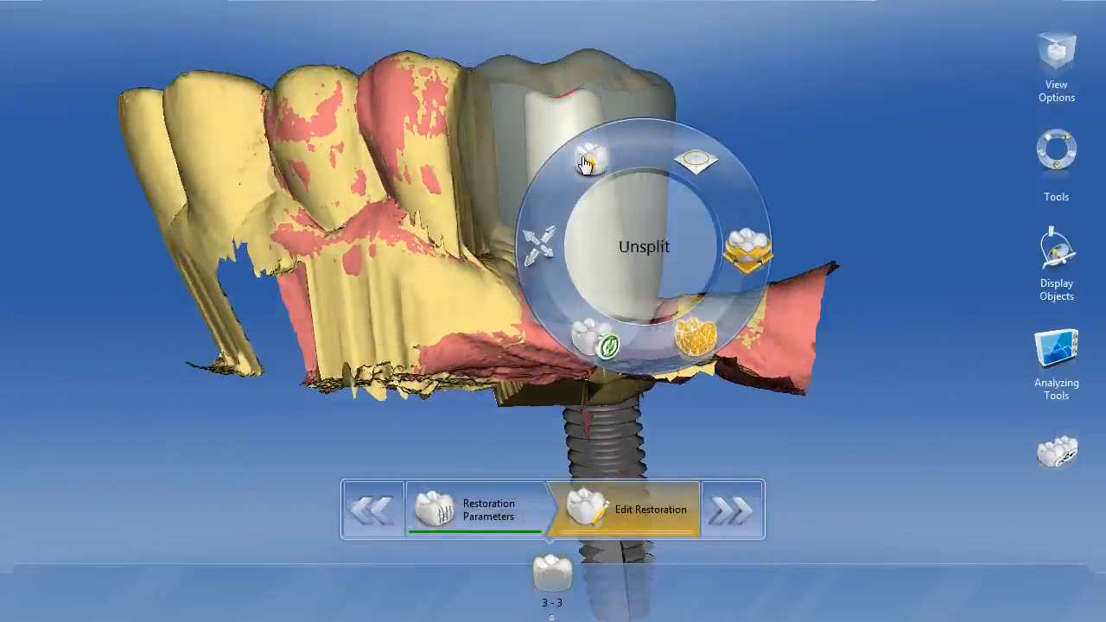
click(537, 248)
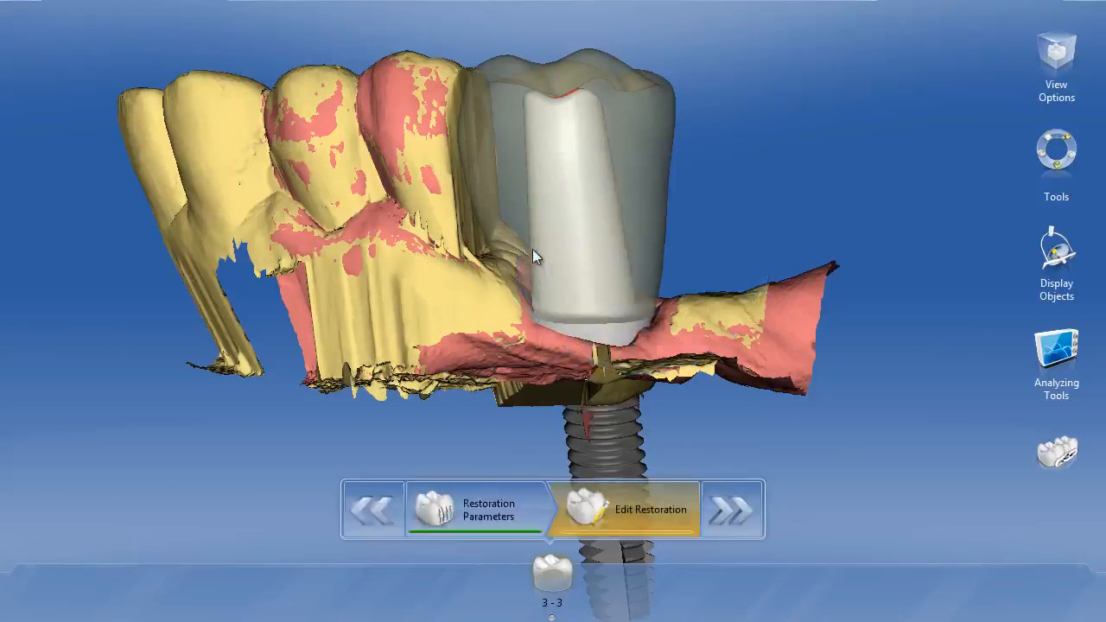
click(959, 139)
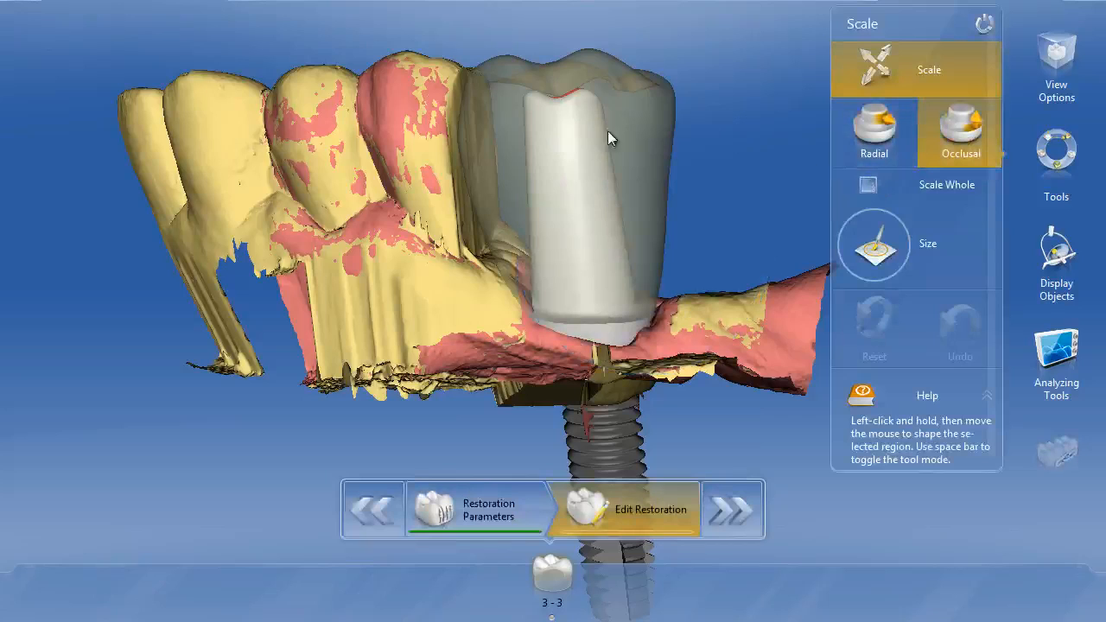
click(868, 185)
drag(555, 116, 562, 192)
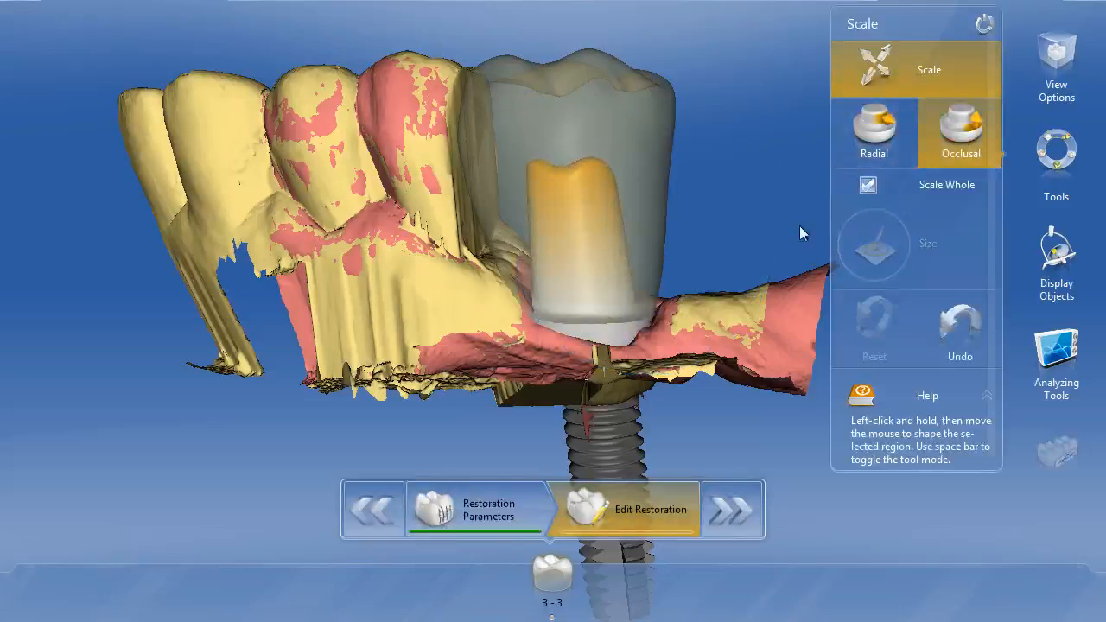
right_drag(800, 225, 716, 285)
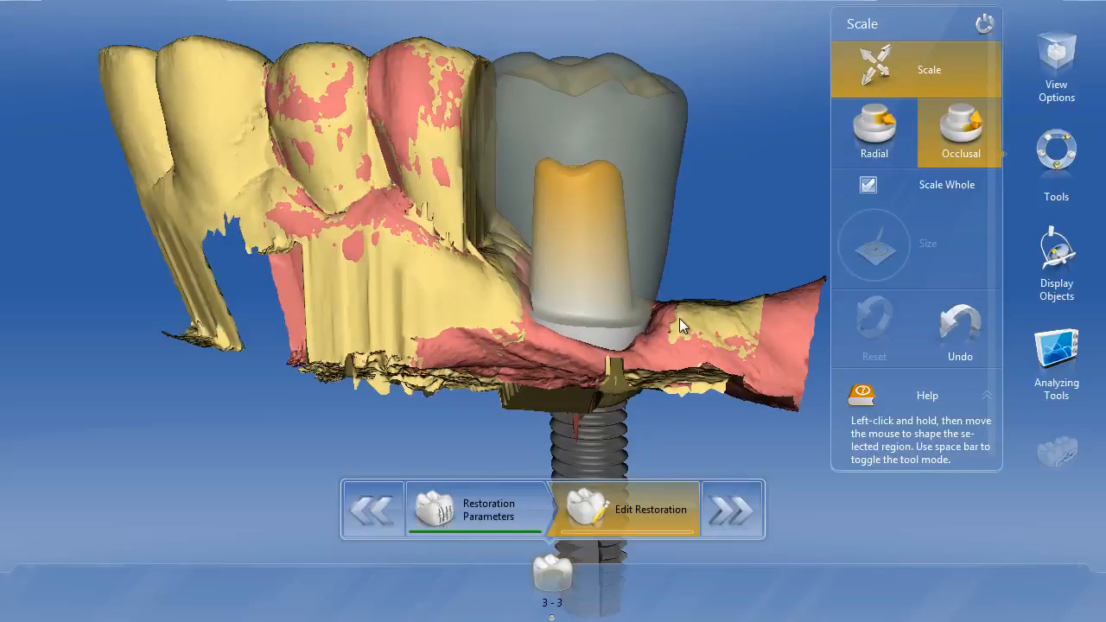
Step: Turn off Scale Whole and locally scale the abutment's shoulder occlusally to bring it down toward the gingiva
click(867, 184)
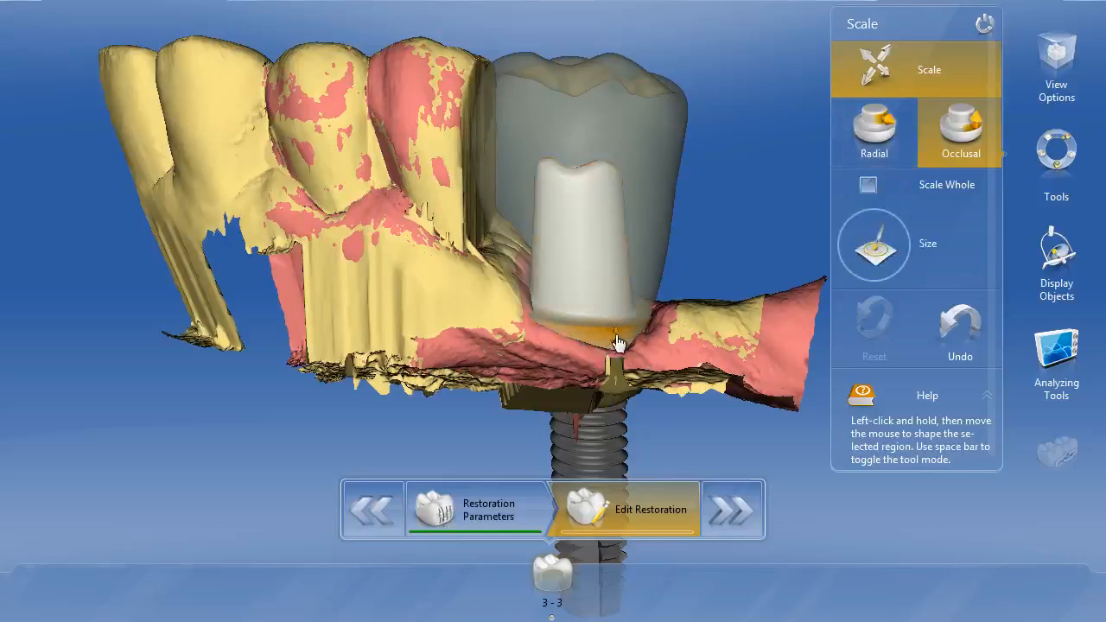
mouse_move(617, 339)
mouse_down()
mouse_move(617, 359)
mouse_move(571, 345)
mouse_move(629, 348)
mouse_up()
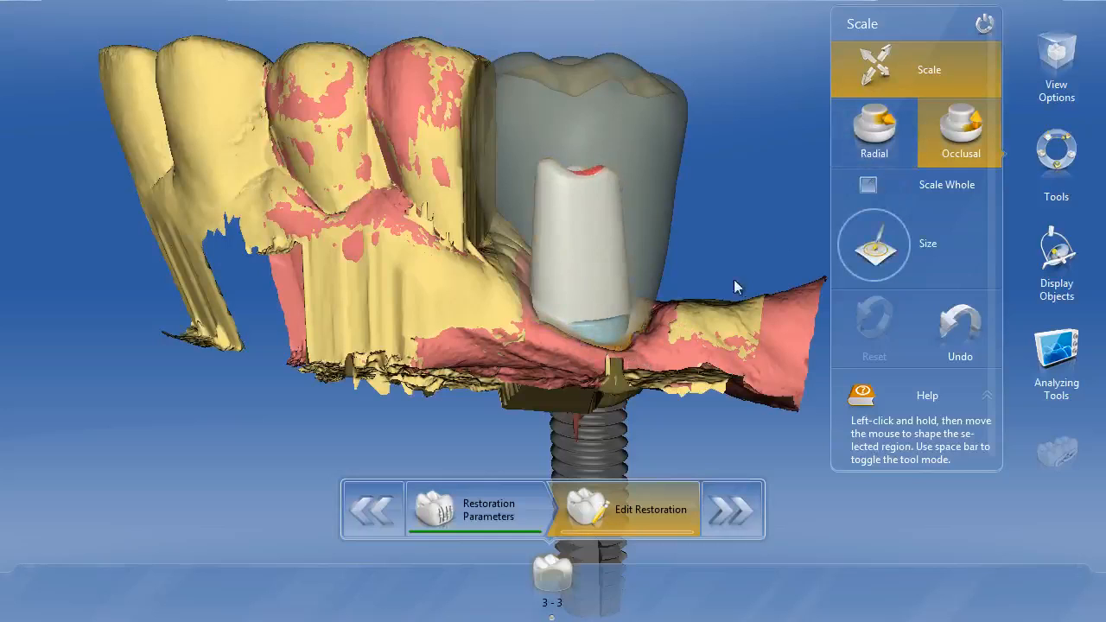
drag(718, 302, 372, 275)
mouse_move(653, 292)
mouse_down()
mouse_move(596, 277)
mouse_move(599, 316)
mouse_up()
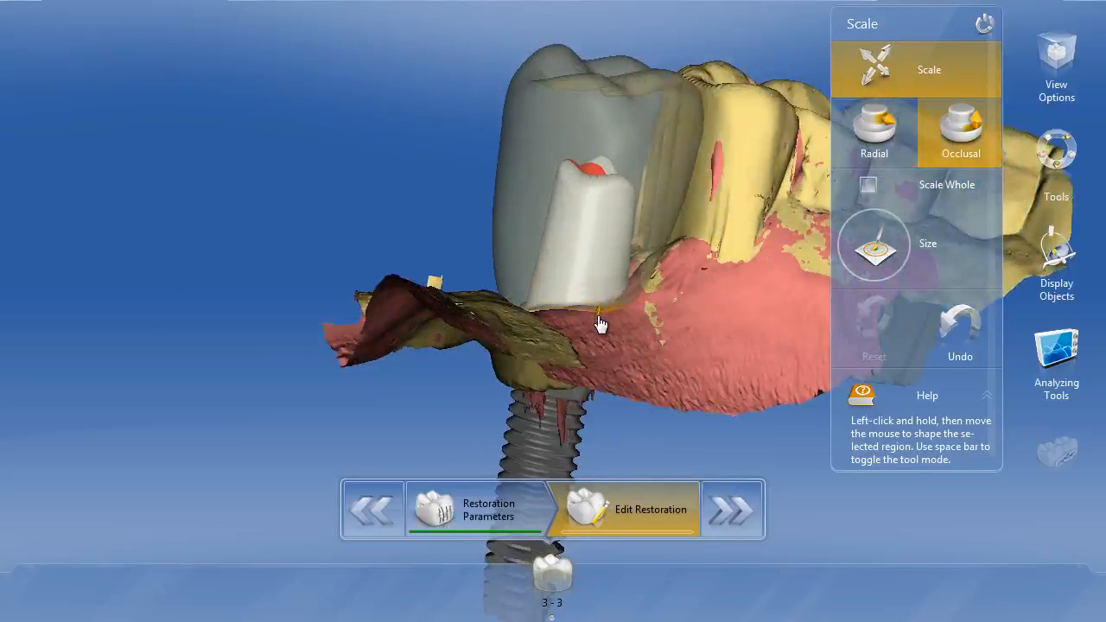
right_drag(687, 289, 588, 367)
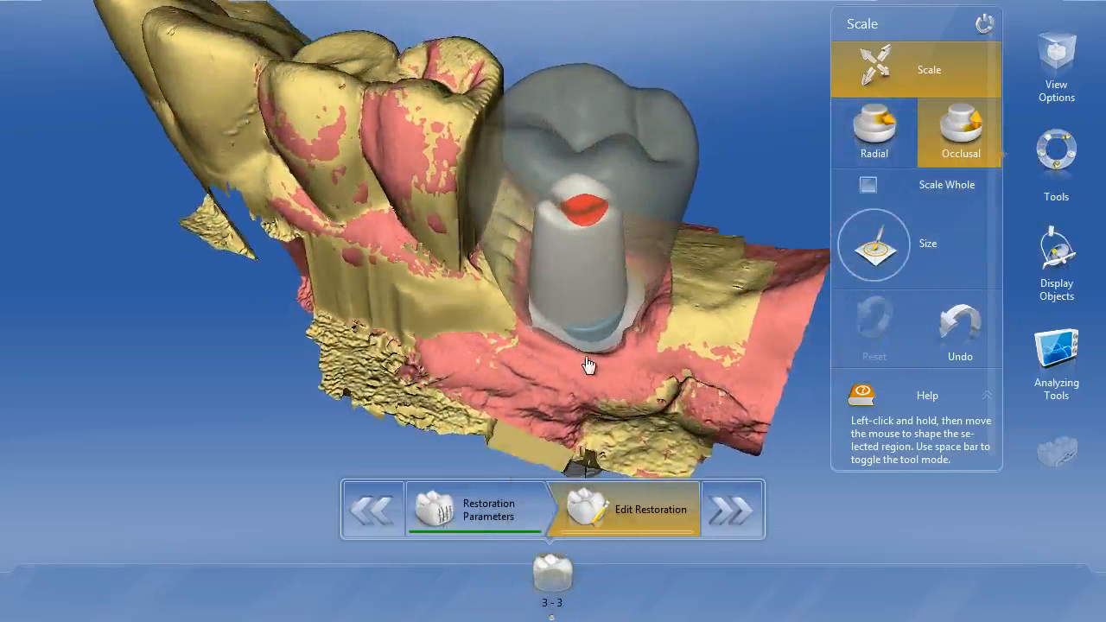
Step: Set the abutment's Shoulder Width to 600 µm in the restoration parameters
click(487, 508)
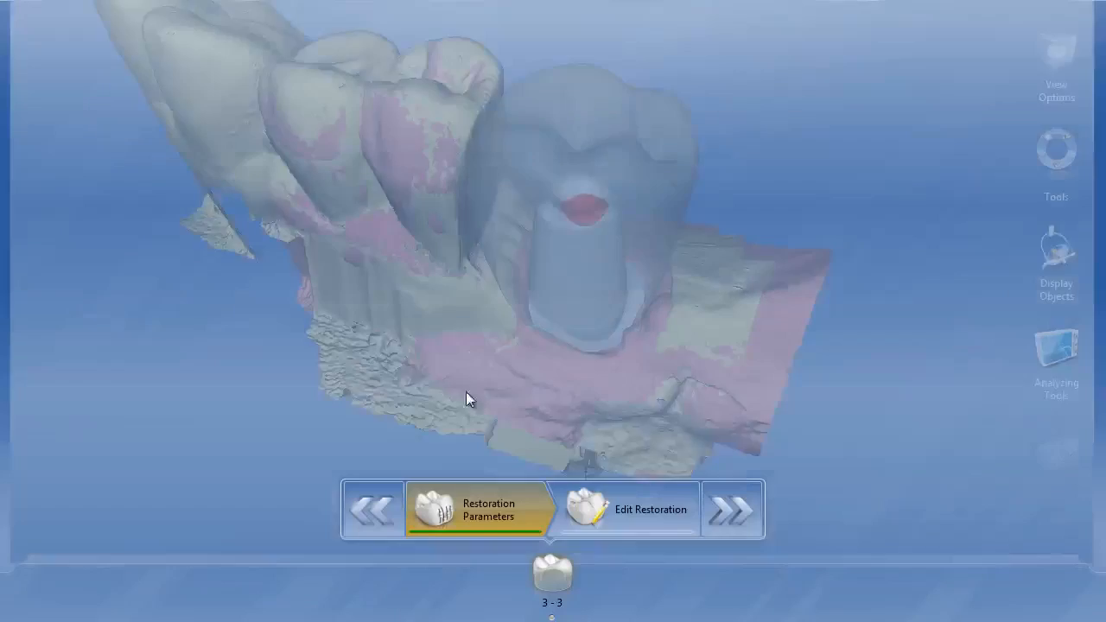
click(220, 272)
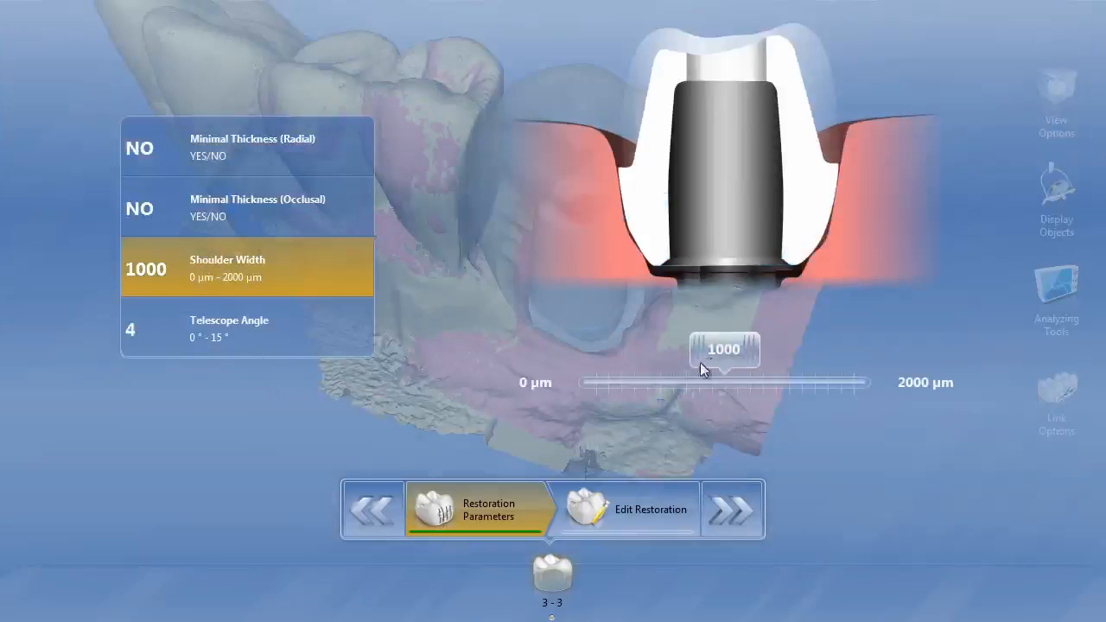
drag(701, 363, 661, 368)
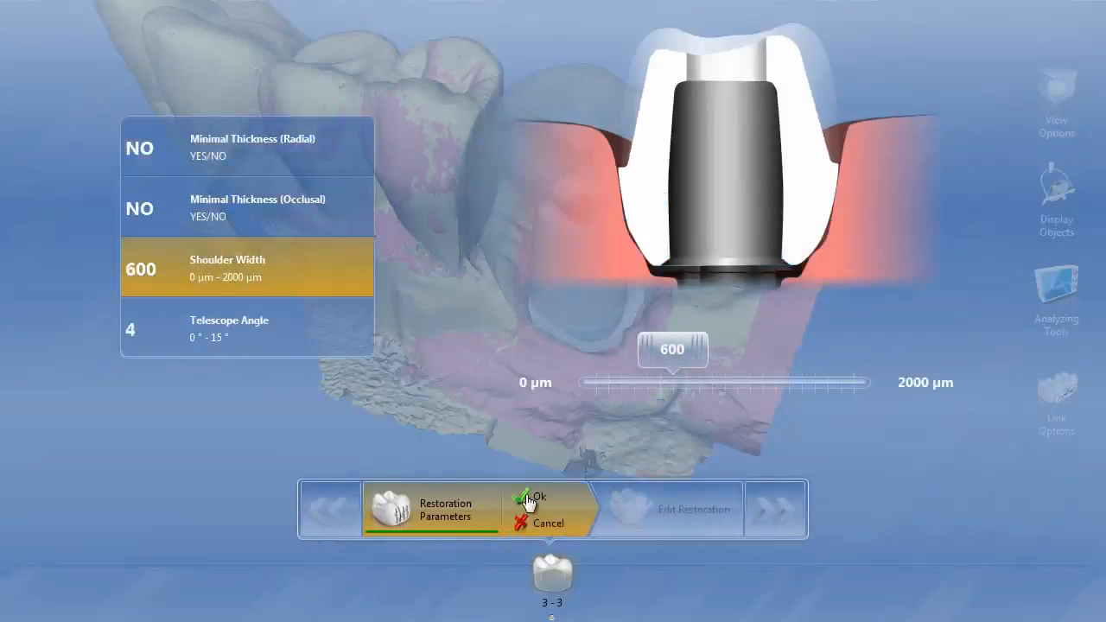
click(529, 500)
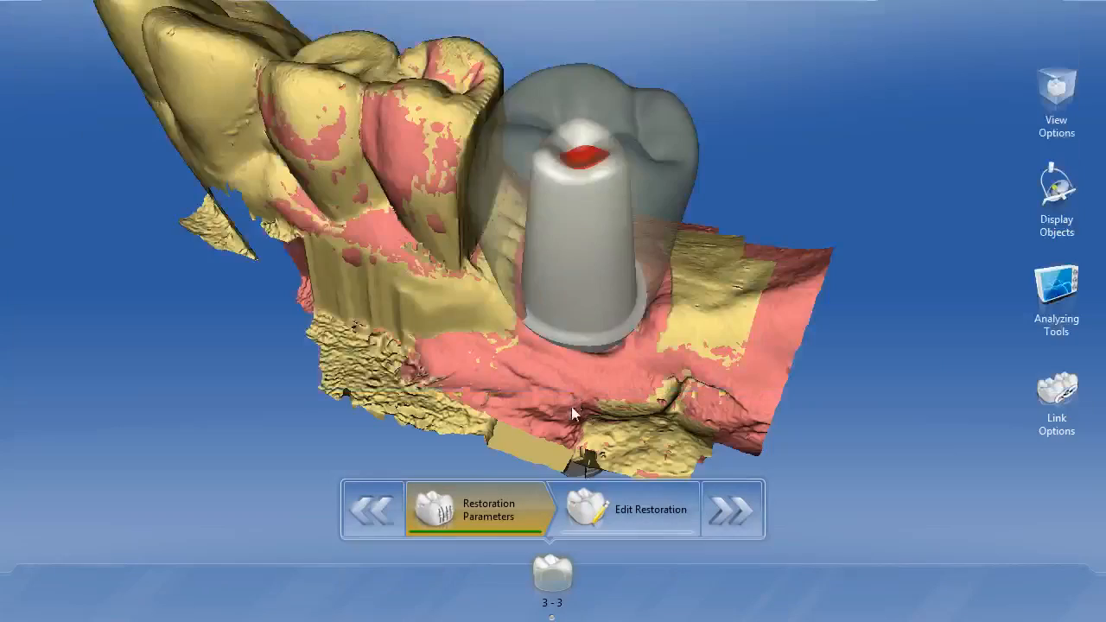
drag(558, 397, 574, 291)
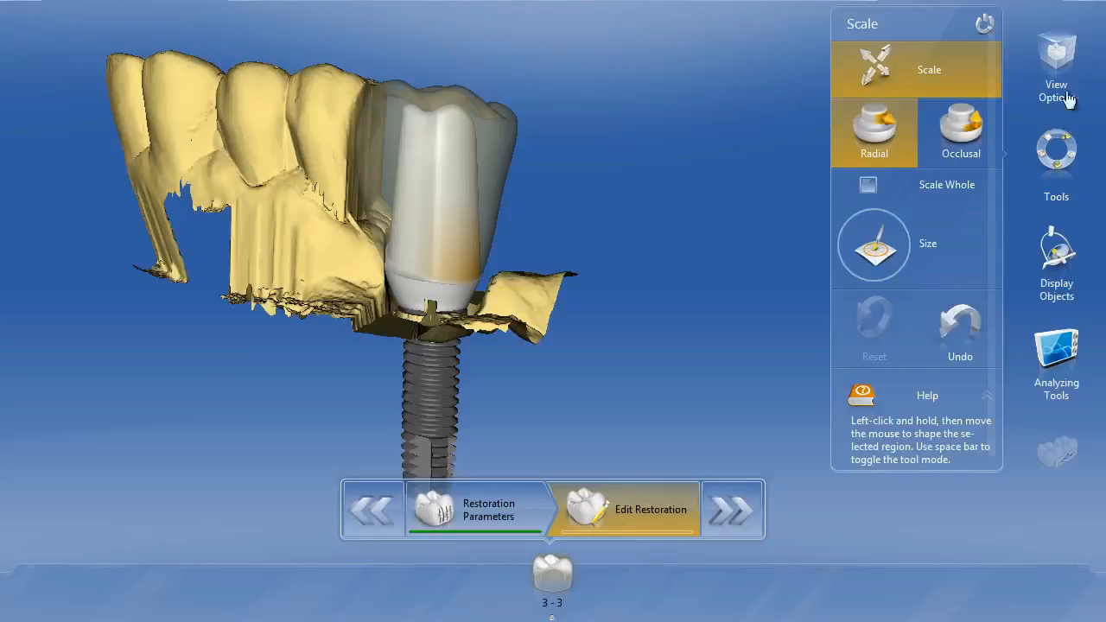
Step: Reduce the height of the recalculated abutment with occlusal scaling of the whole part, and switch back to local scaling
click(932, 132)
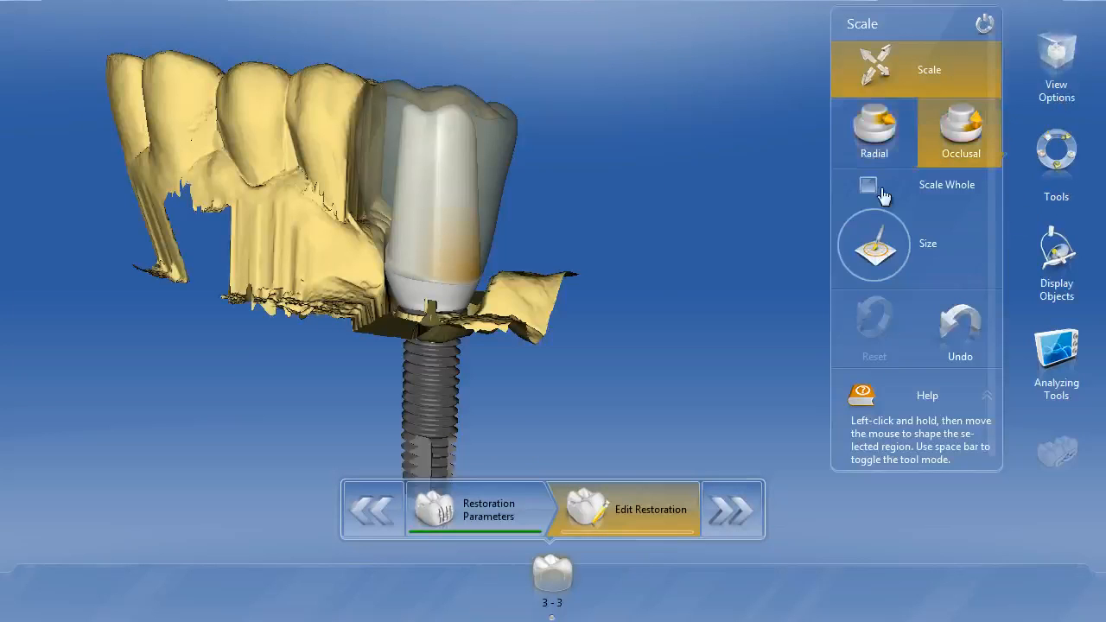
click(868, 185)
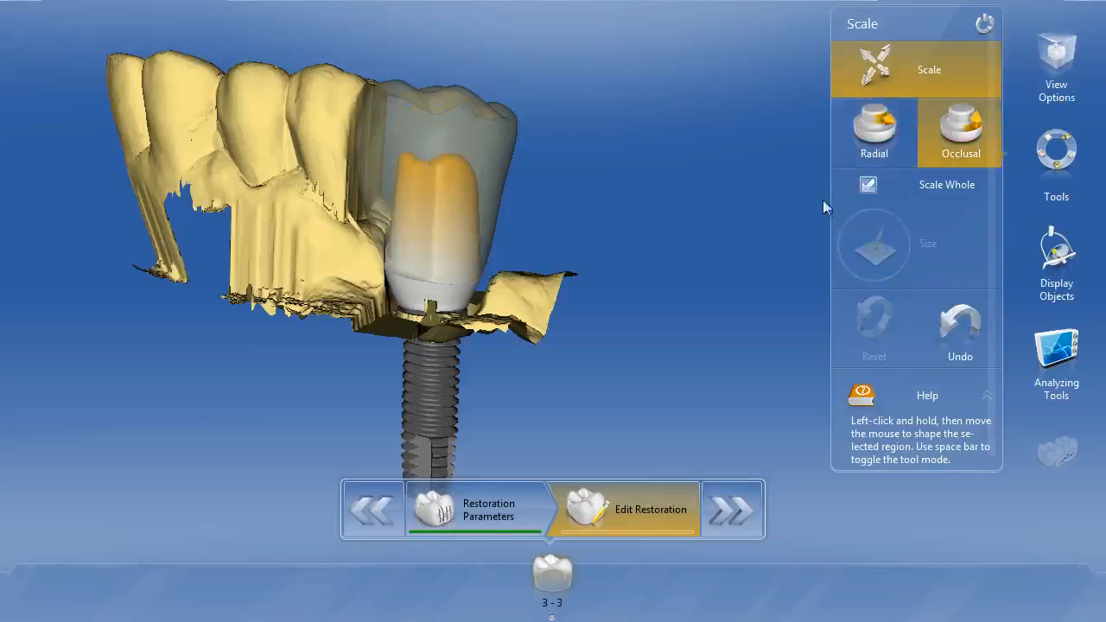
click(869, 185)
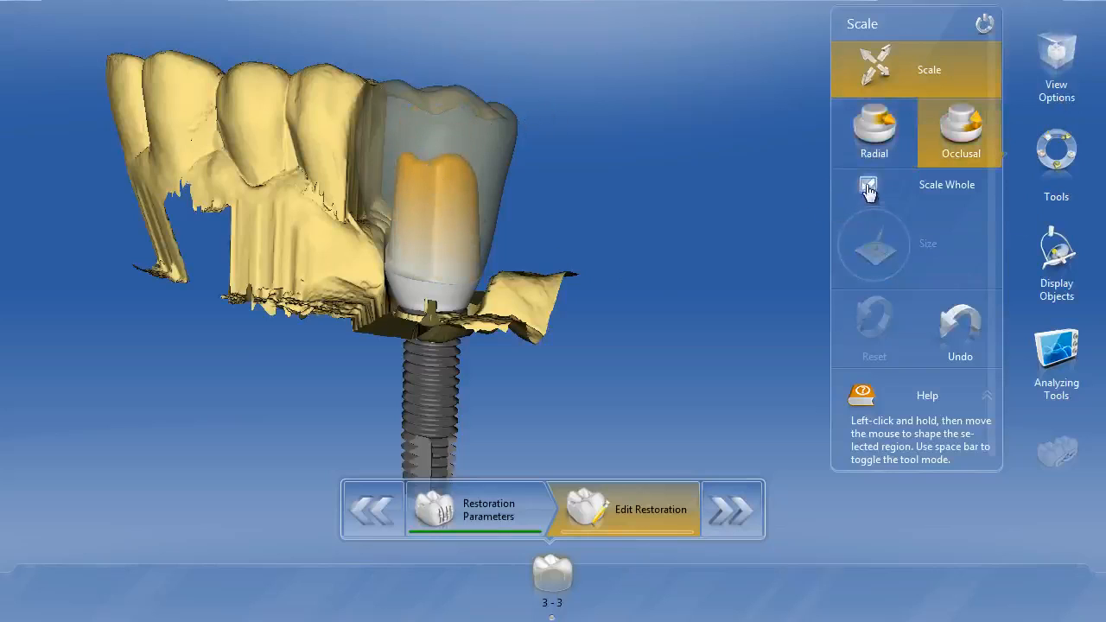
Step: Show the upper gingiva and locally scale the abutment's shoulder edge occlusally to follow the gum line
click(1069, 274)
click(983, 204)
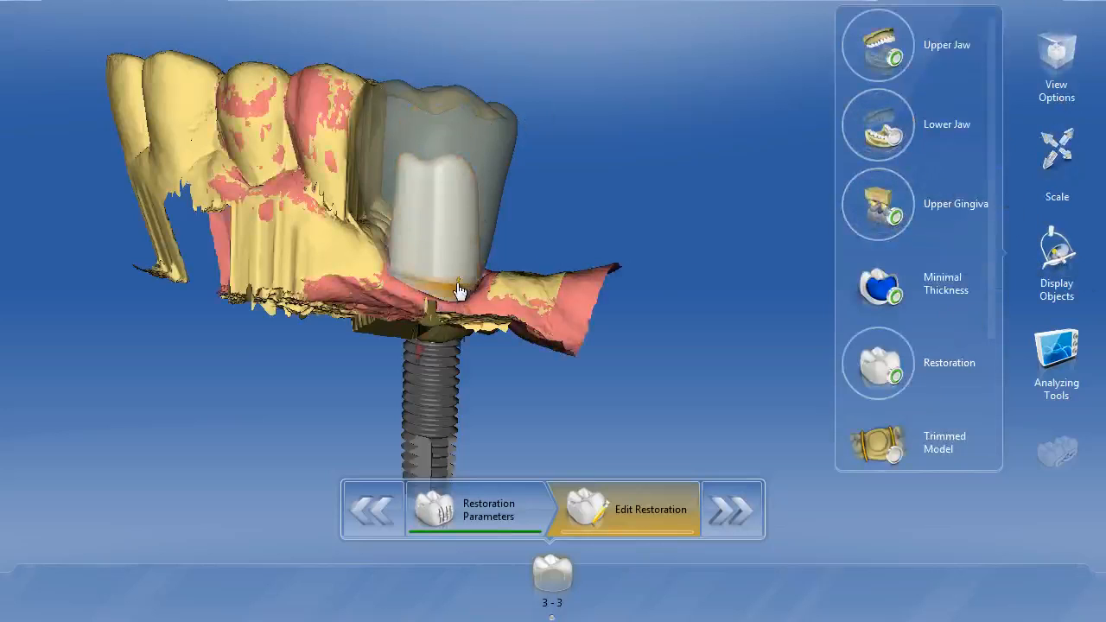
click(431, 298)
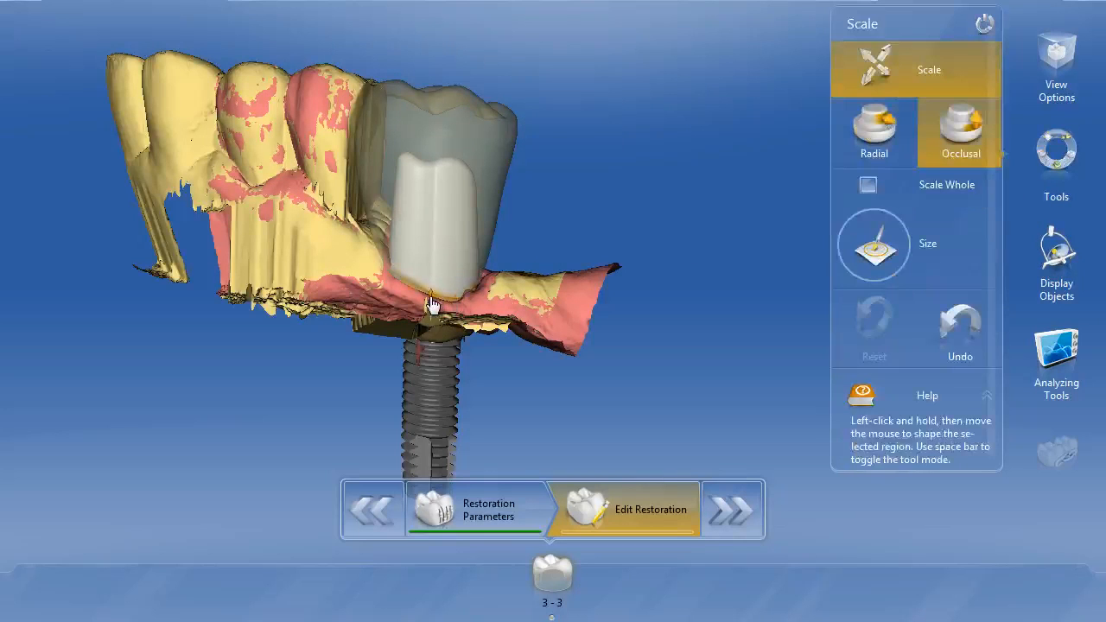
drag(566, 231, 487, 271)
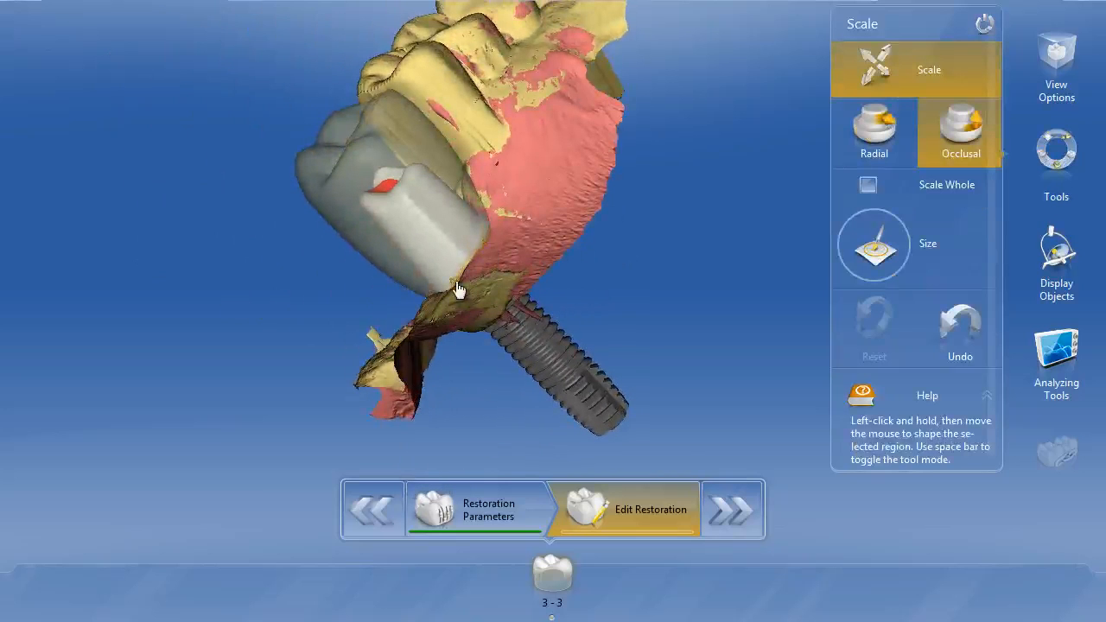
drag(580, 185, 594, 322)
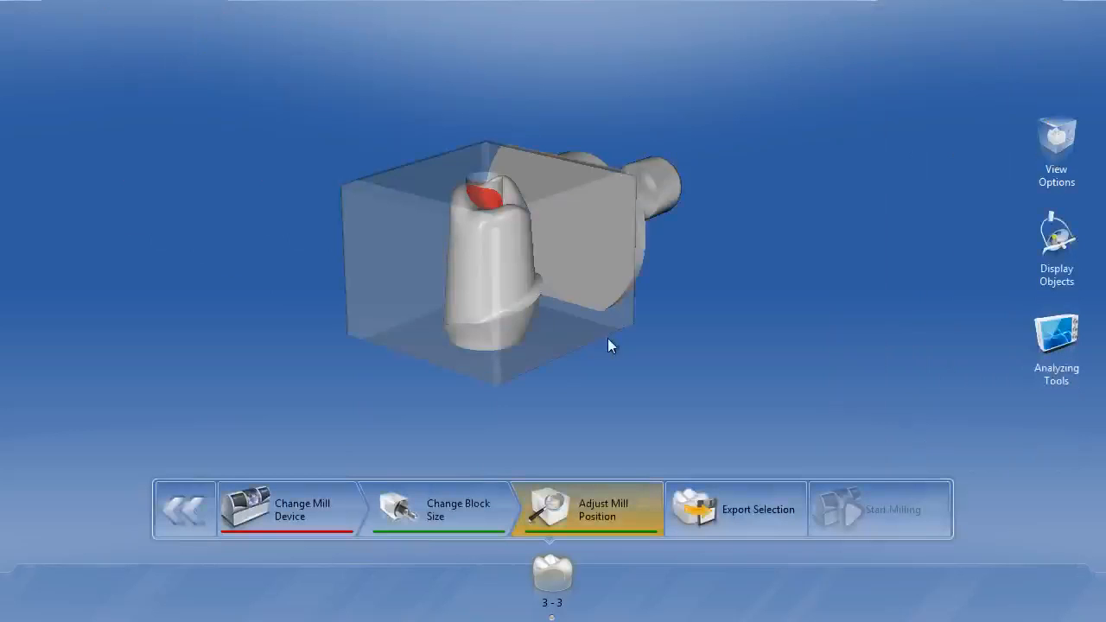
Step: Examine the abutment's position inside the milling block from several sides
drag(611, 346, 410, 341)
drag(531, 272, 452, 242)
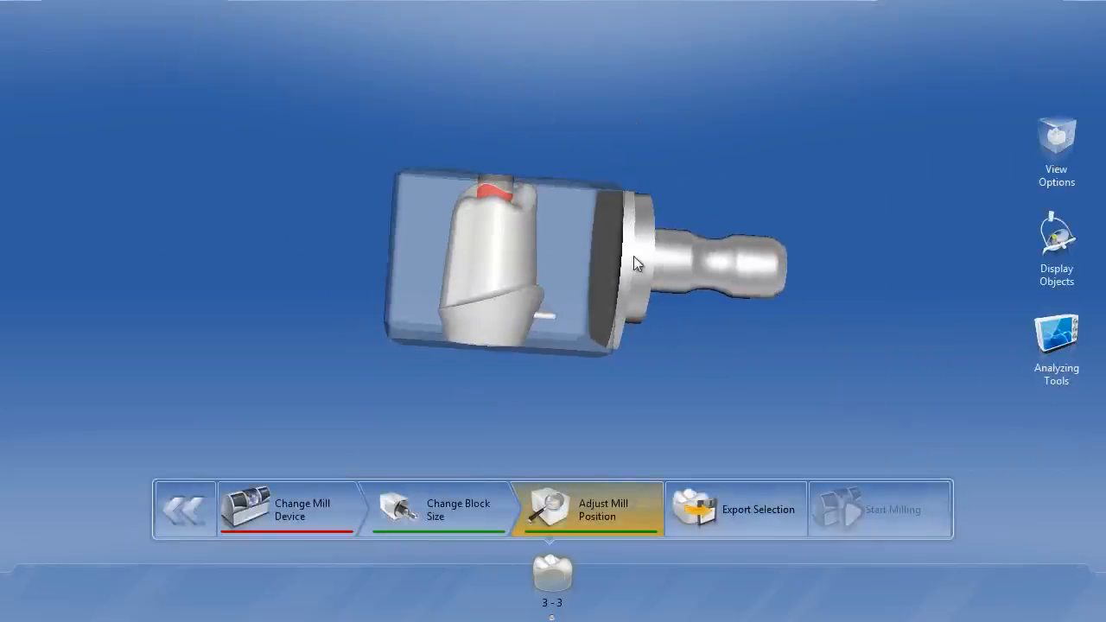
drag(565, 319, 676, 317)
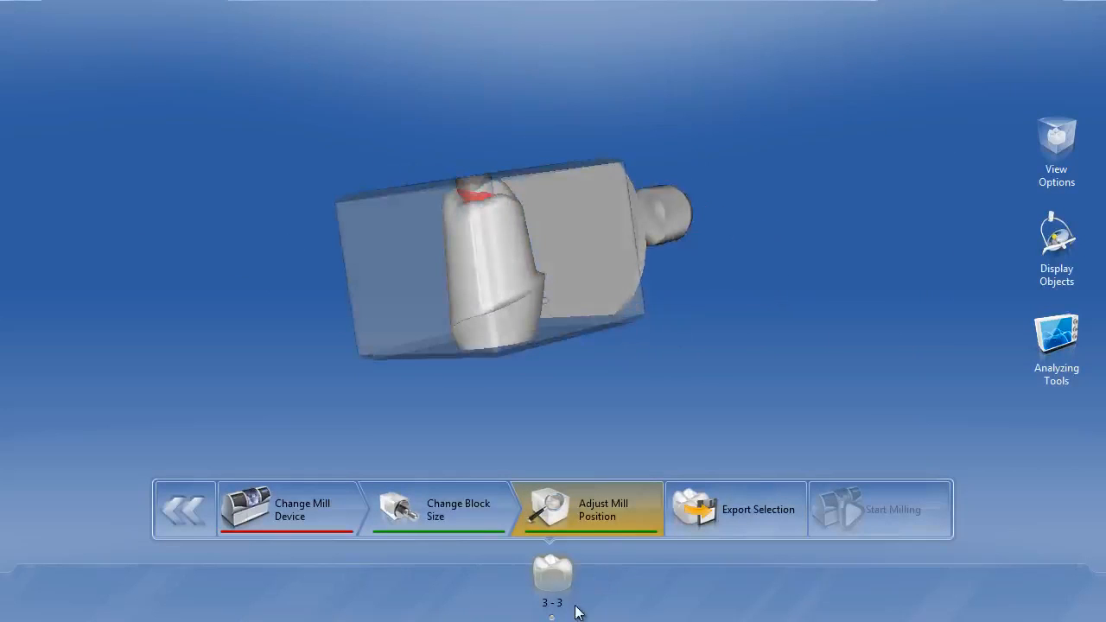
Step: Switch to the crown's milling preview, examine its fit in the block, and measure the distance near the crown's lower edge
mouse_move(573, 615)
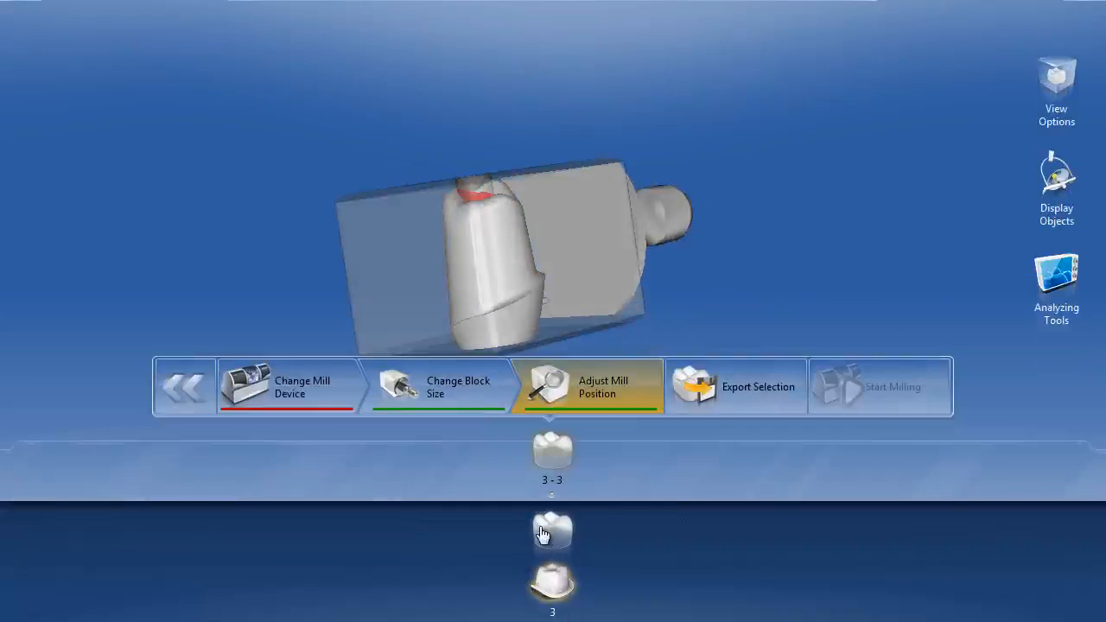
click(543, 530)
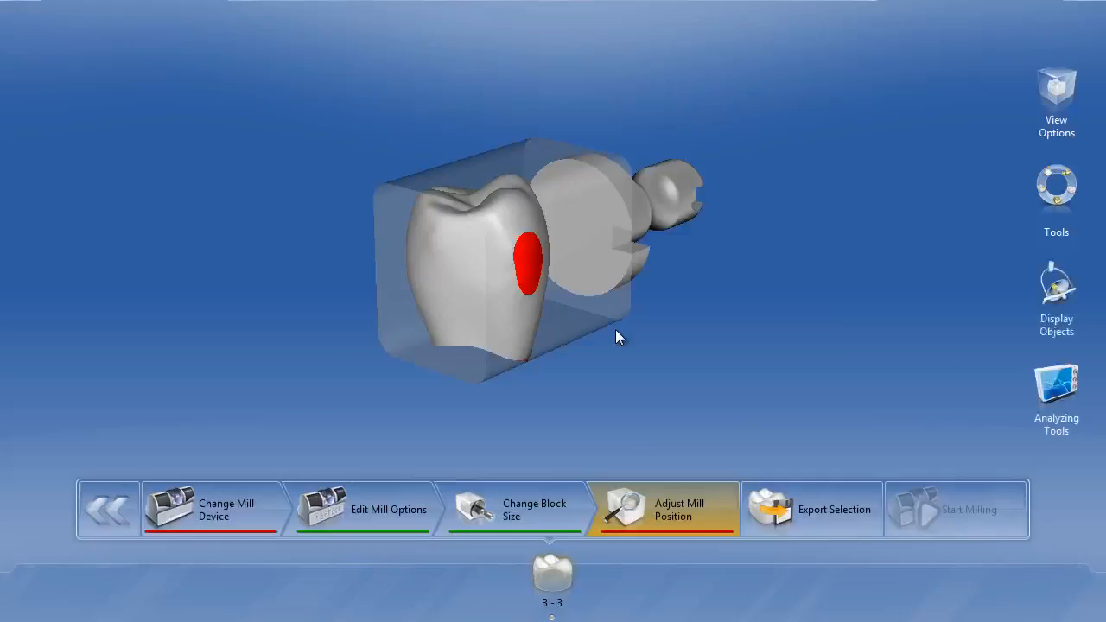
drag(616, 329, 536, 277)
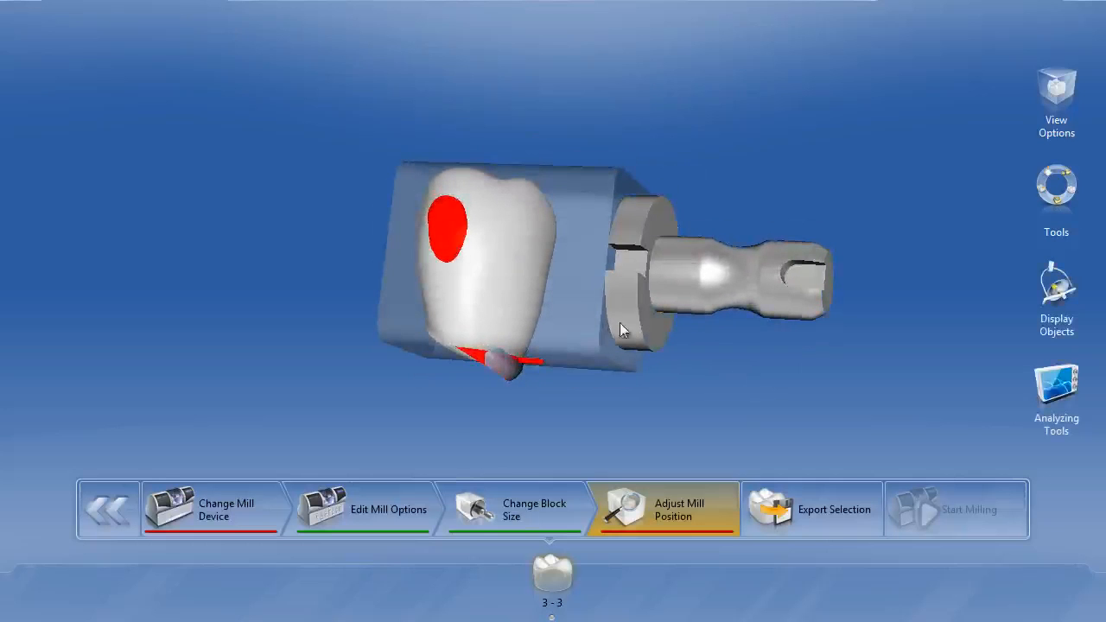
click(1038, 384)
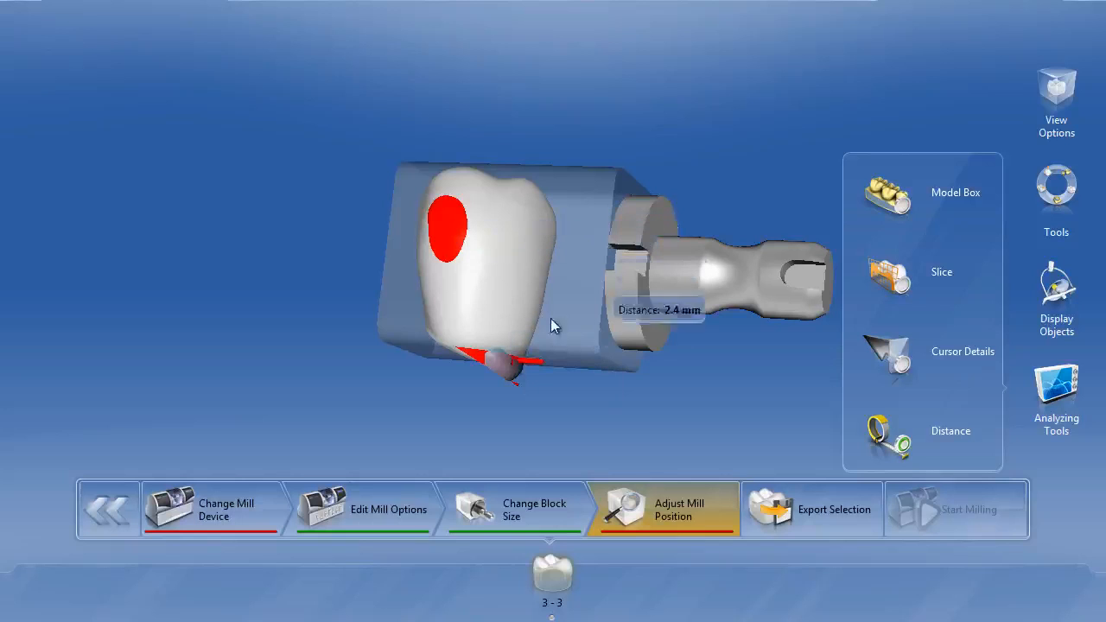
drag(449, 106, 458, 154)
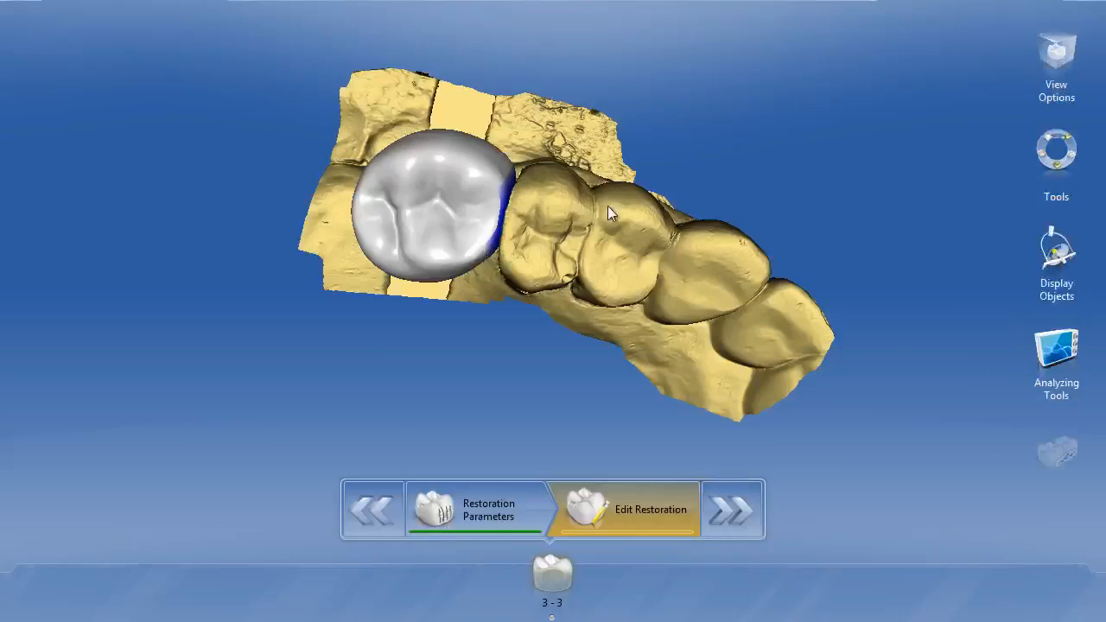
Step: Unsplit the crown and abutment back into one full restoration
drag(518, 299, 456, 263)
right_click(455, 263)
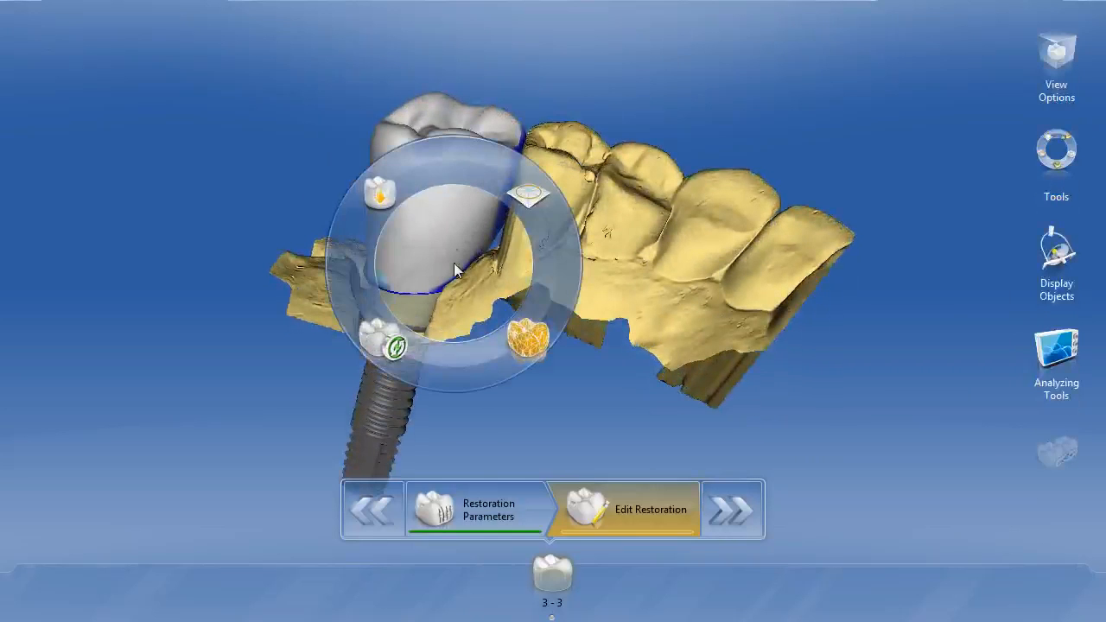
click(380, 195)
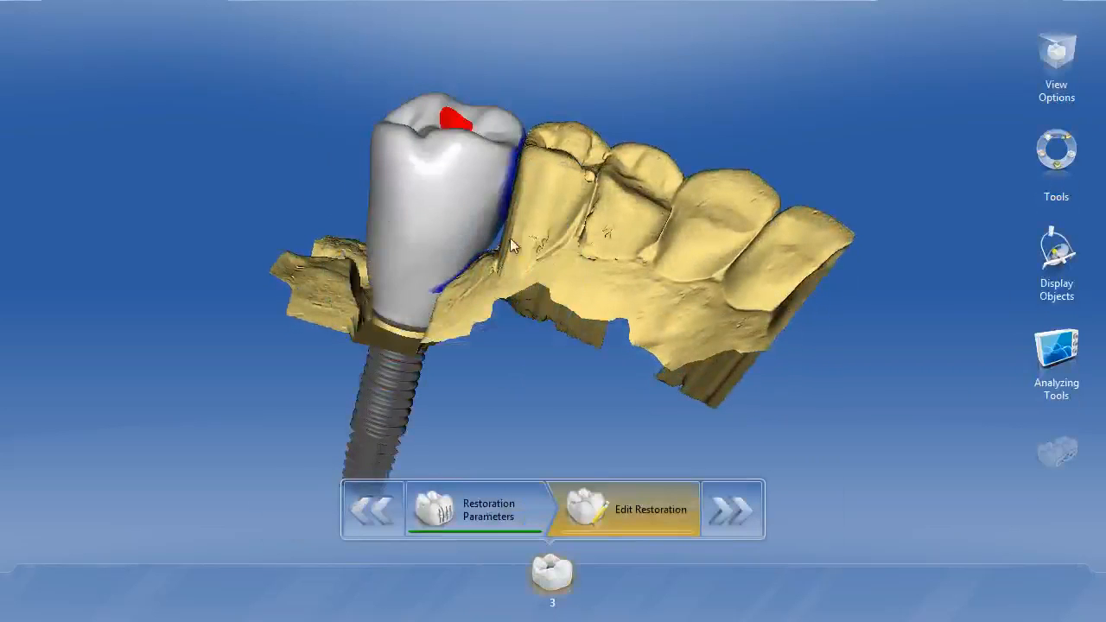
drag(456, 240, 480, 352)
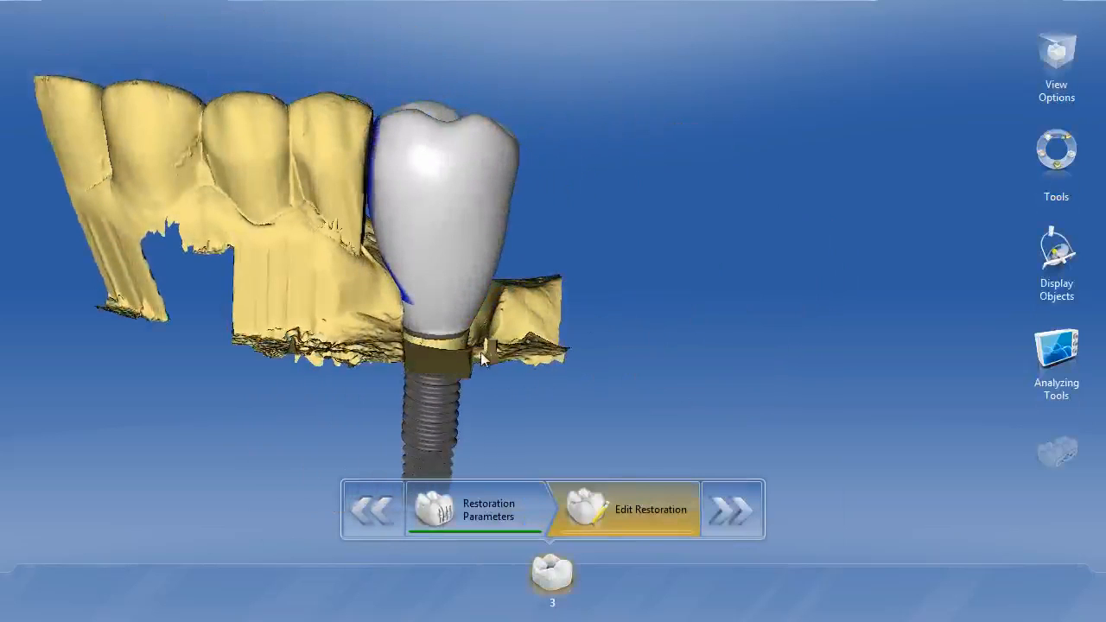
Step: Start the Split tool on the full restoration and show the upper gingiva to compare the split line with the gum
right_click(435, 279)
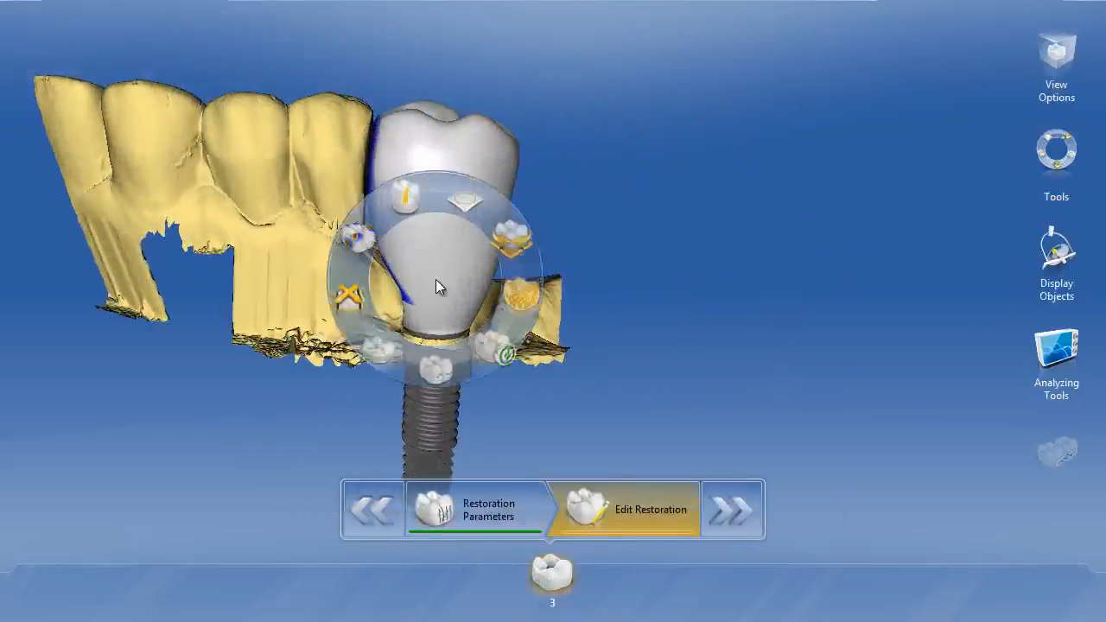
click(400, 192)
drag(547, 328, 550, 265)
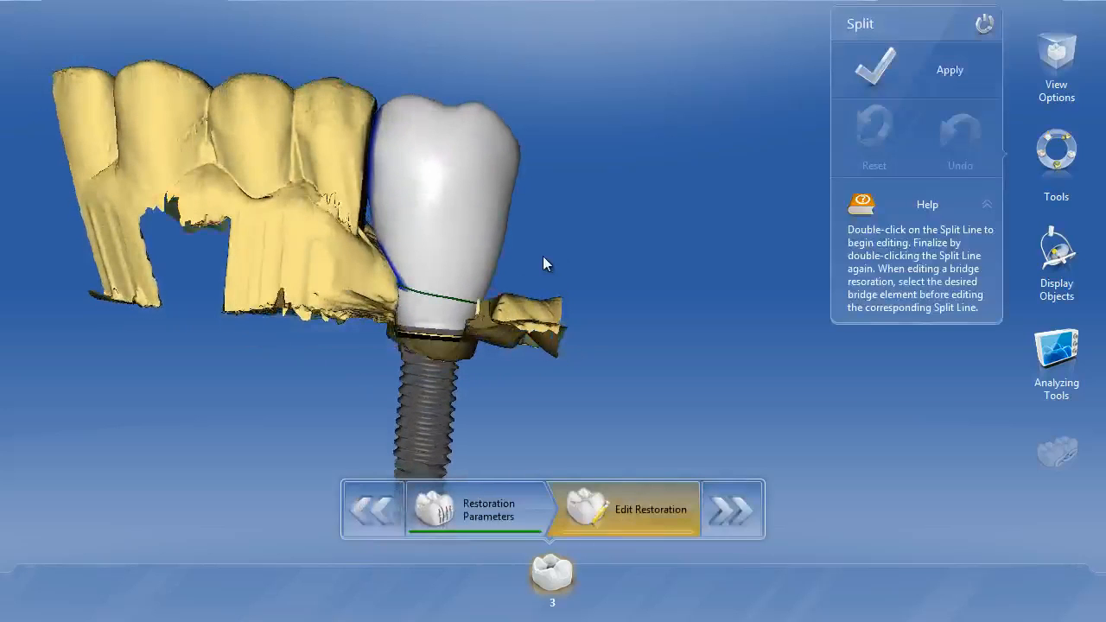
click(1056, 255)
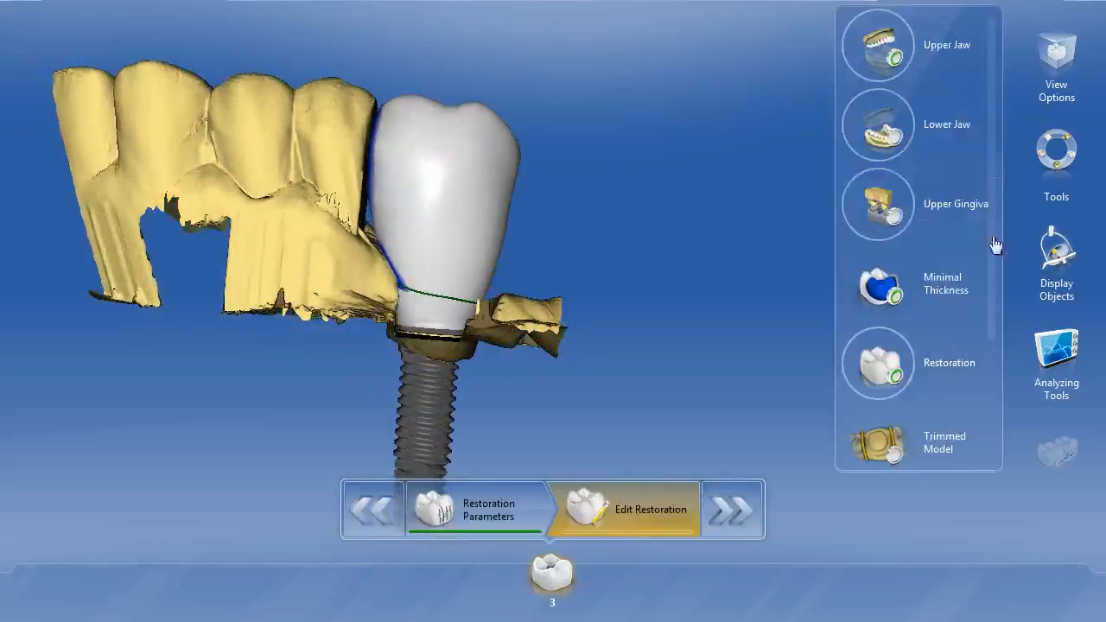
click(918, 235)
drag(502, 263, 483, 332)
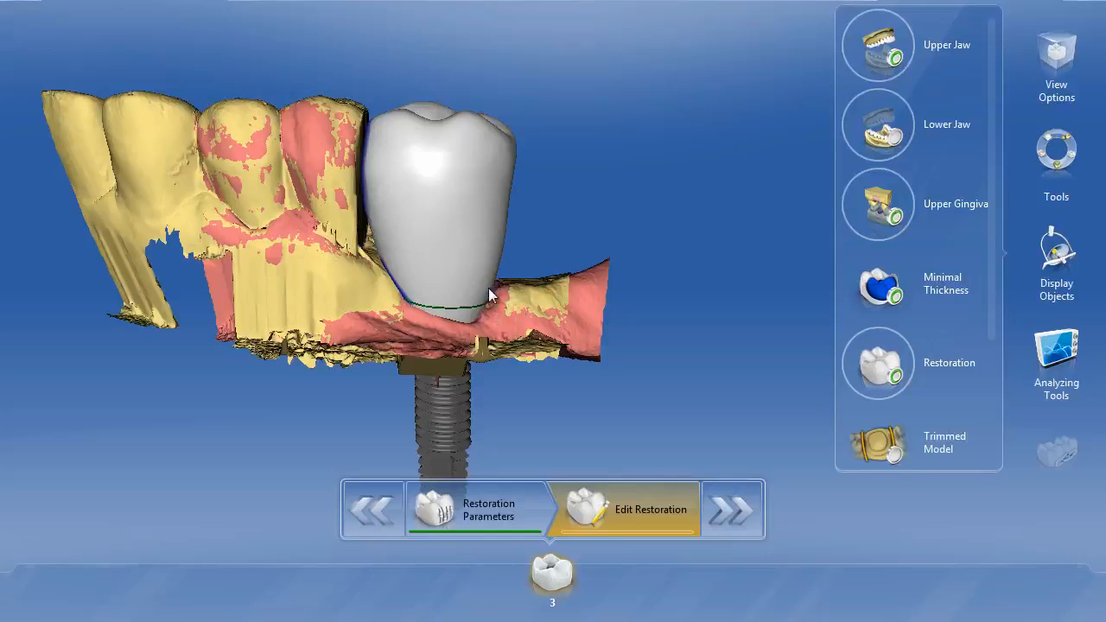
Step: Apply the split to divide the full restoration into a separate crown and abutment
click(1057, 154)
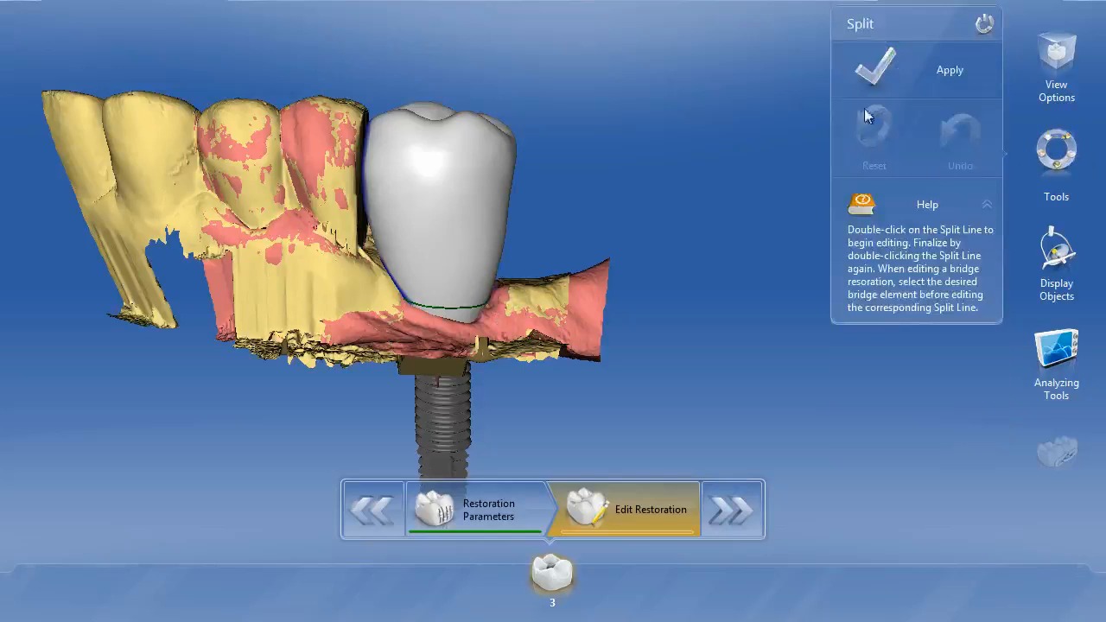
click(890, 67)
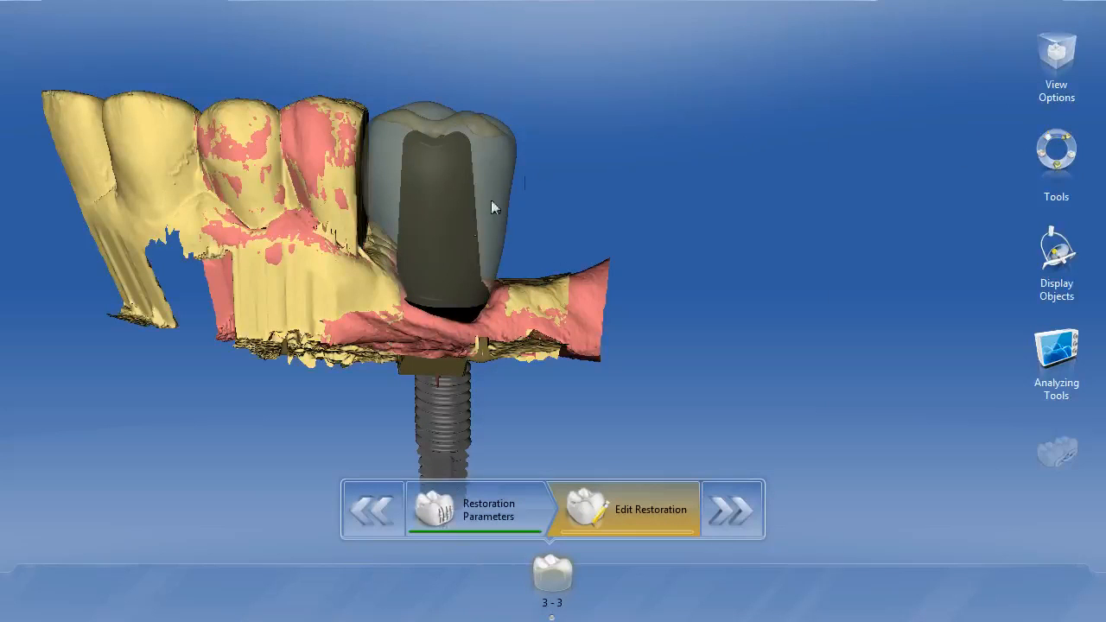
Step: Shorten the abutment post inside the crown with the Scale tool in Occlusal mode and Scale Whole enabled
right_click(469, 232)
click(365, 227)
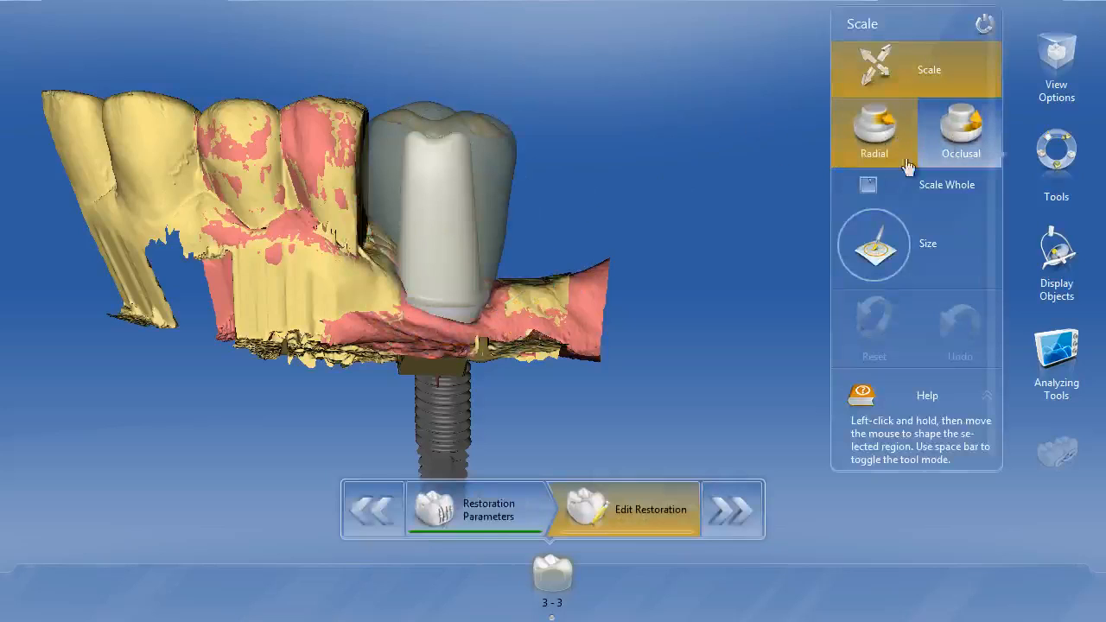
click(951, 143)
click(868, 185)
drag(432, 159, 439, 209)
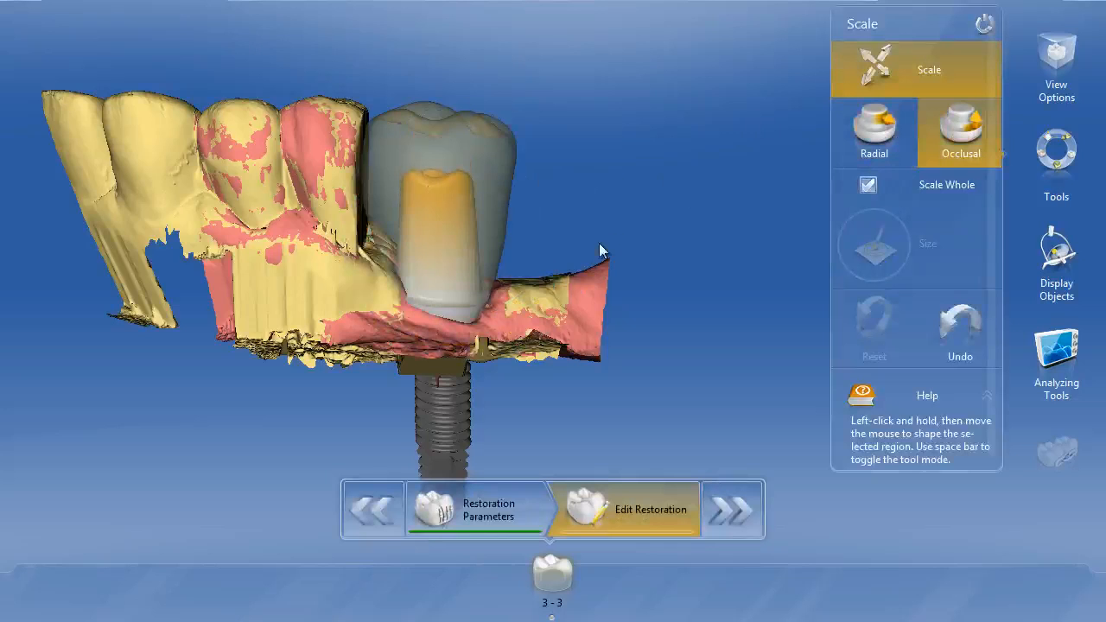
Step: Examine the shortened abutment inside the crown and its lower margin against the gingiva, close up and from several sides
drag(599, 243, 595, 243)
drag(508, 336, 516, 312)
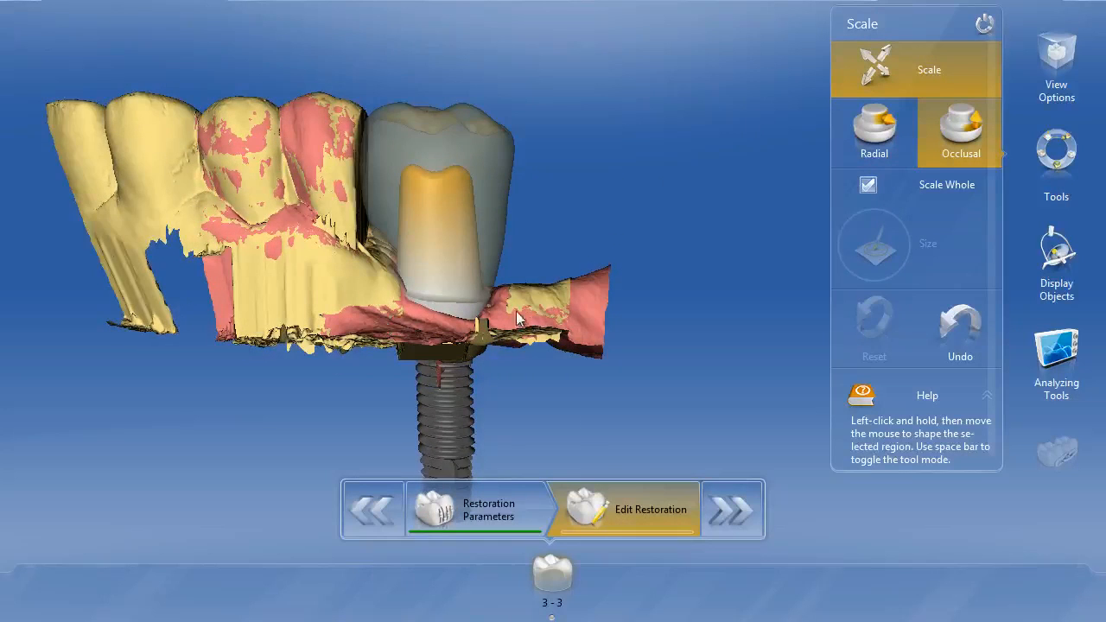
scroll(516, 315, up, 3)
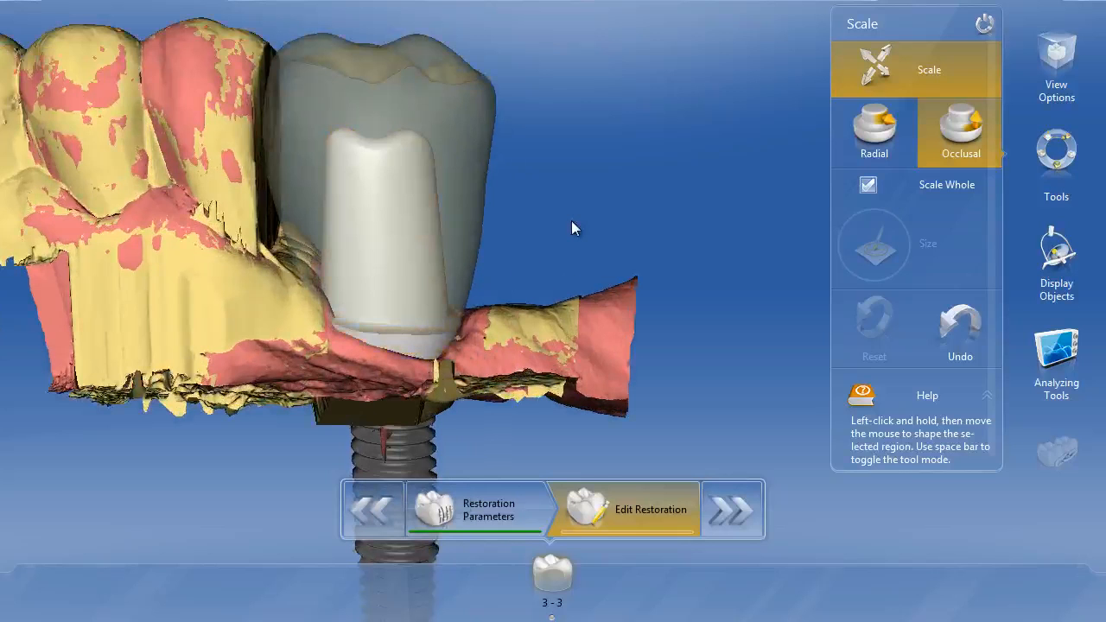
drag(571, 220, 748, 218)
drag(555, 356, 437, 391)
drag(540, 273, 516, 244)
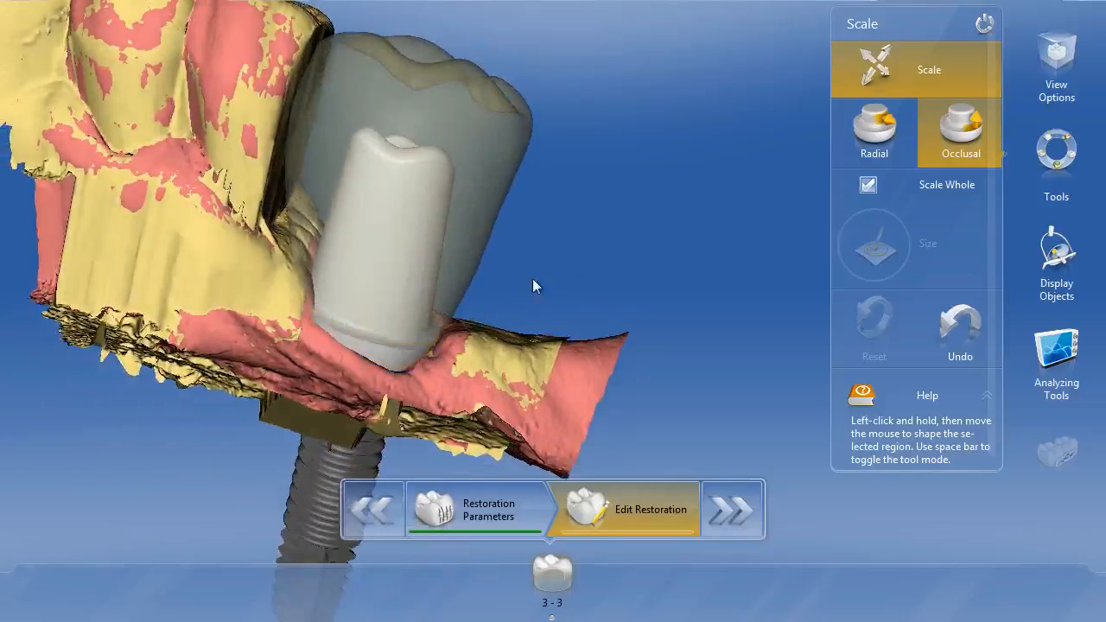
drag(533, 284, 329, 223)
drag(550, 285, 648, 292)
right_drag(648, 292, 628, 313)
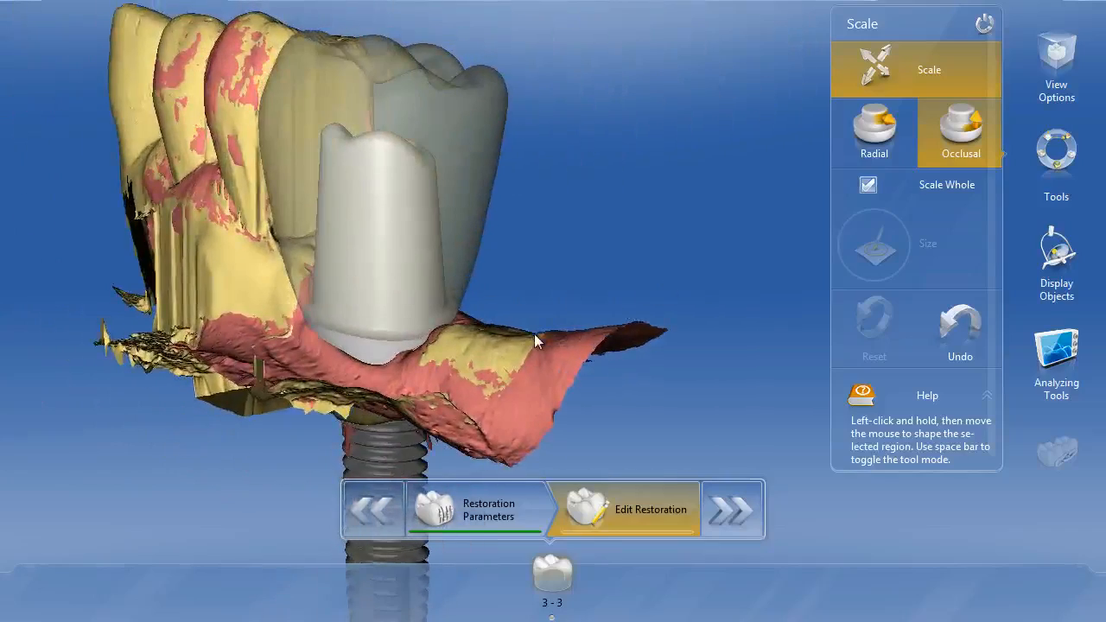
right_drag(534, 340, 585, 354)
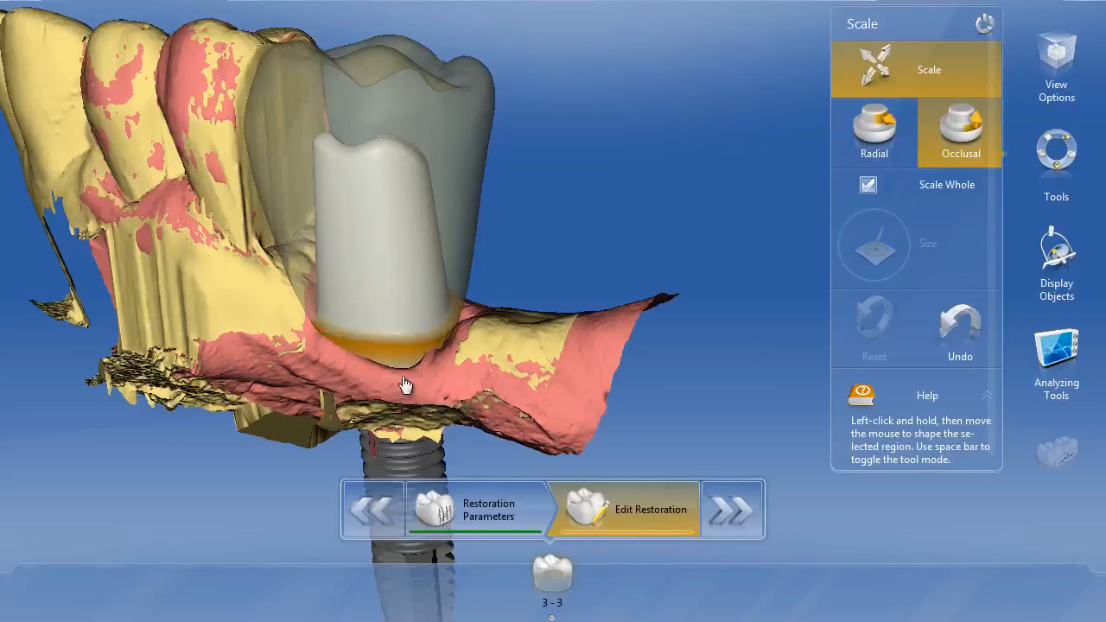
right_drag(524, 313, 608, 296)
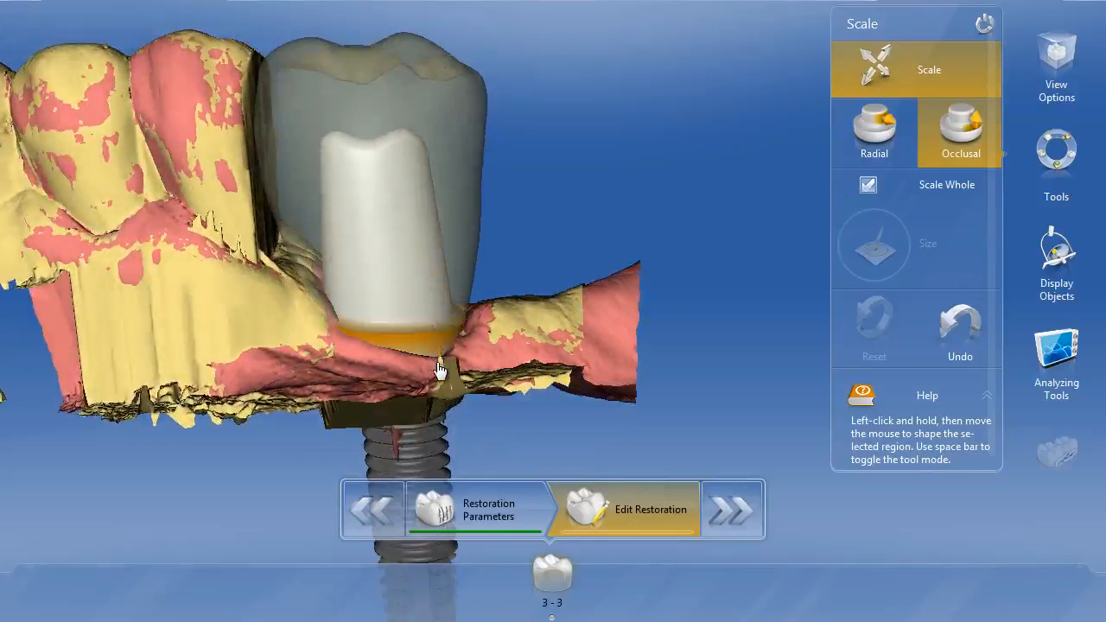